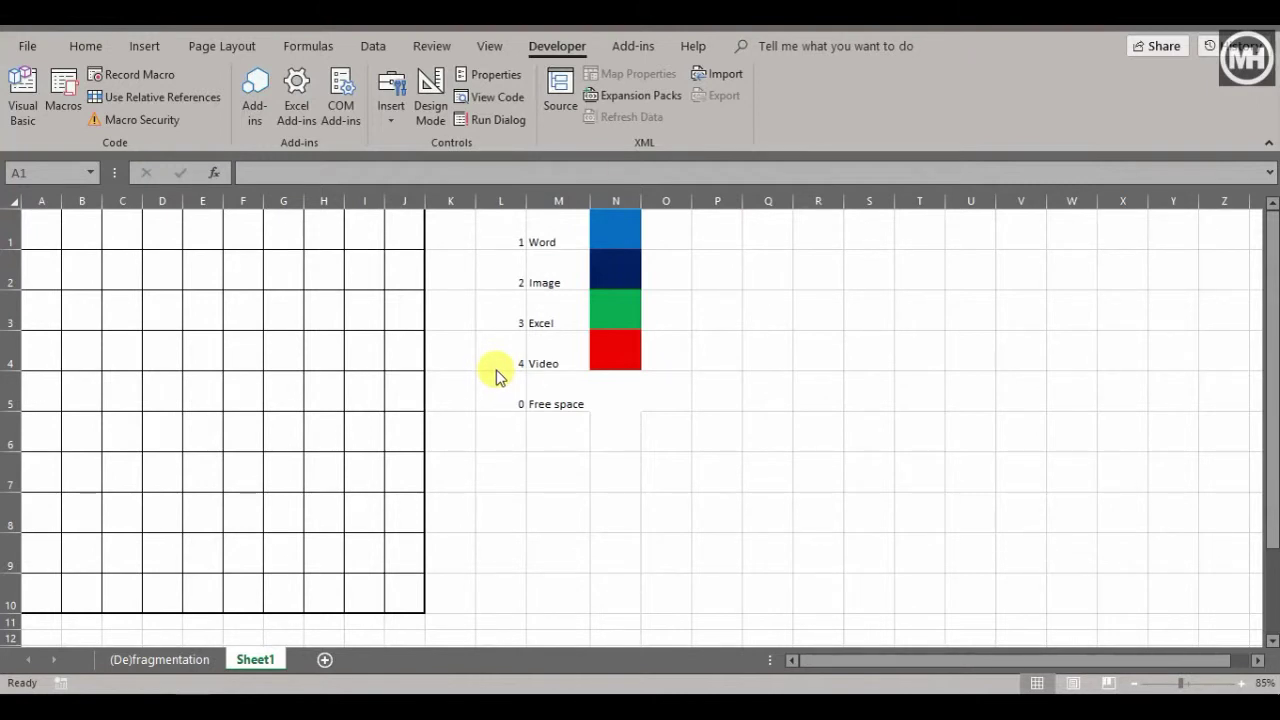
Show the (De)fragmentation sheet with its colour grid, legend and FRAGMENT/DEFRAGMENT buttons.
click(162, 659)
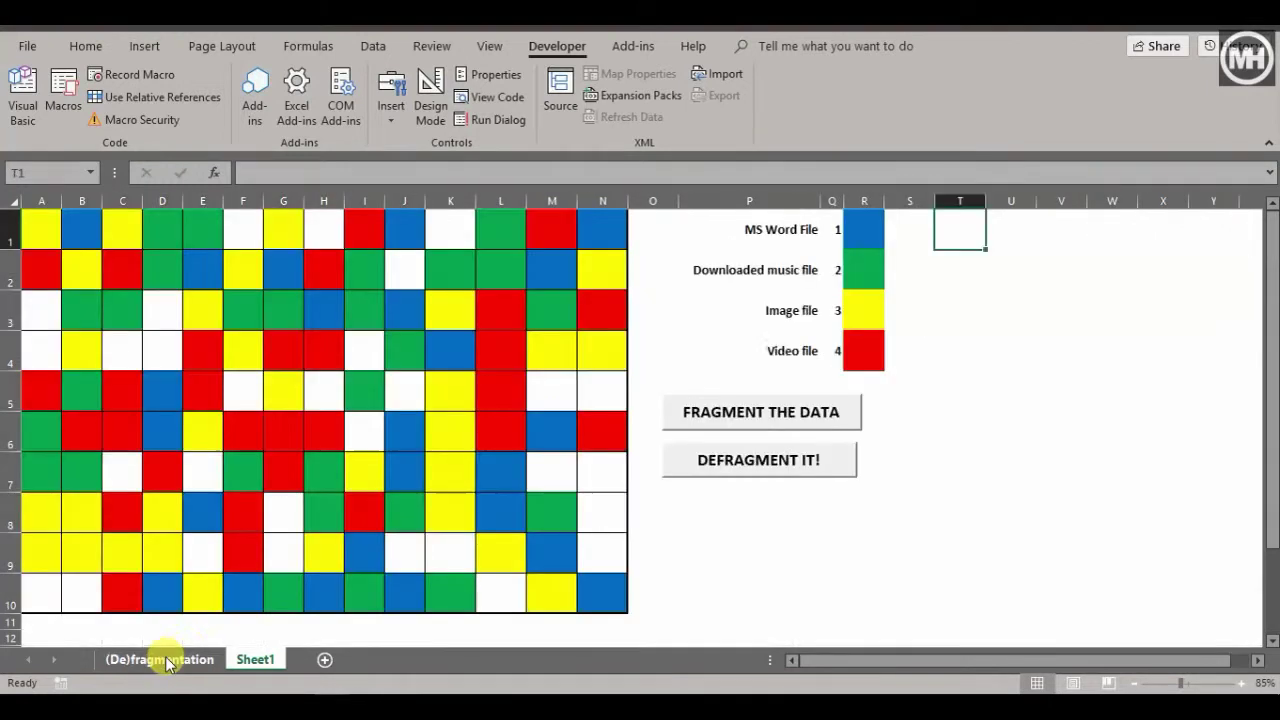
Scramble the demo grid five times, sort it into colour bands, scramble again, then go to Sheet1.
click(766, 419)
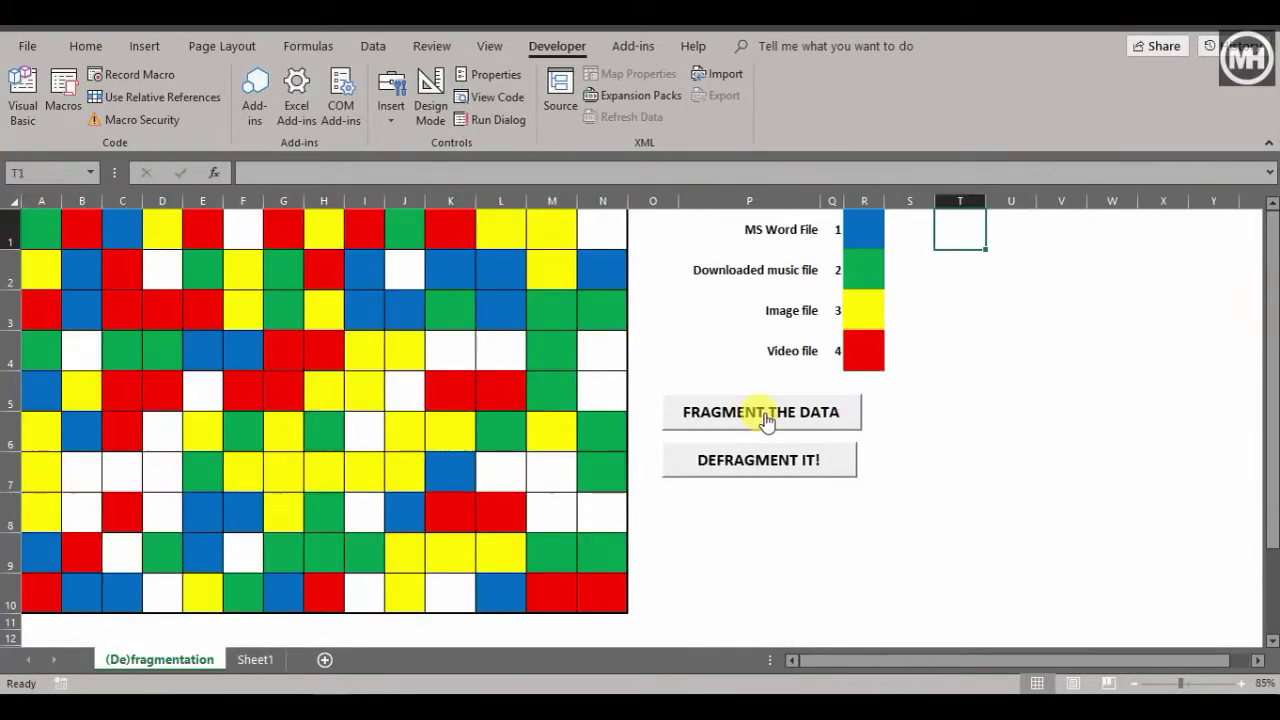
click(766, 419)
click(766, 419)
click(766, 419)
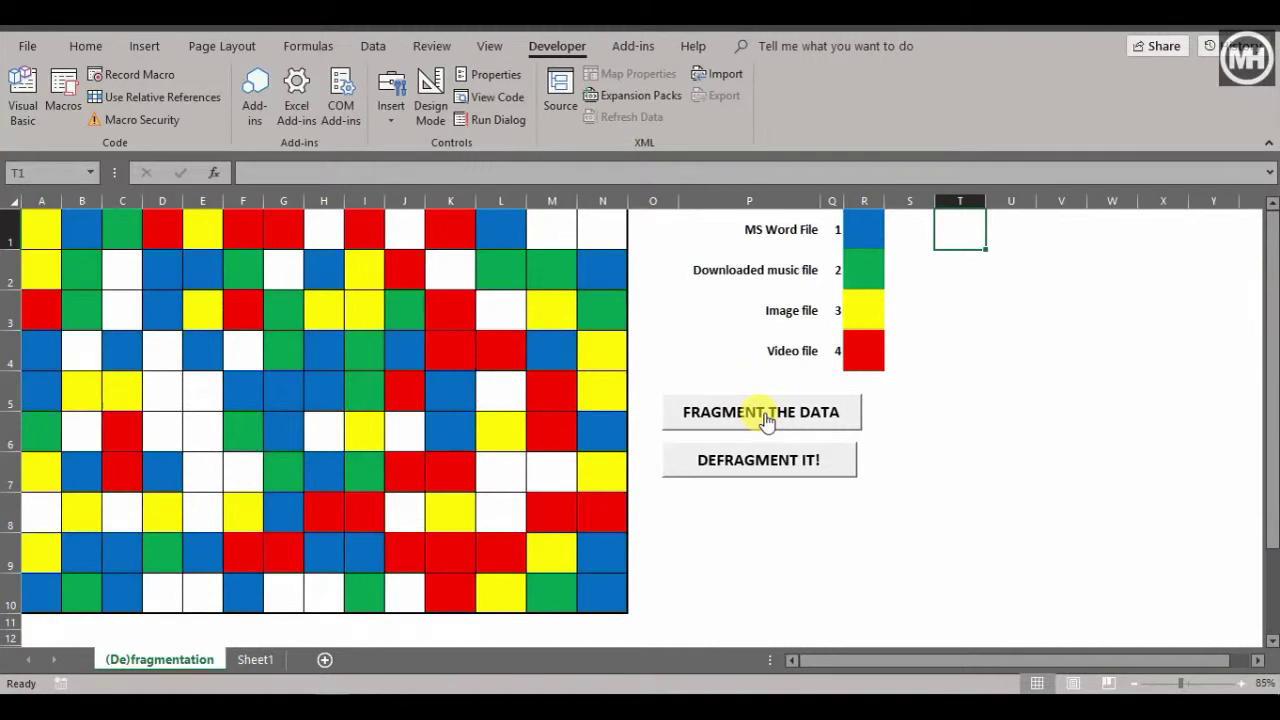
click(766, 419)
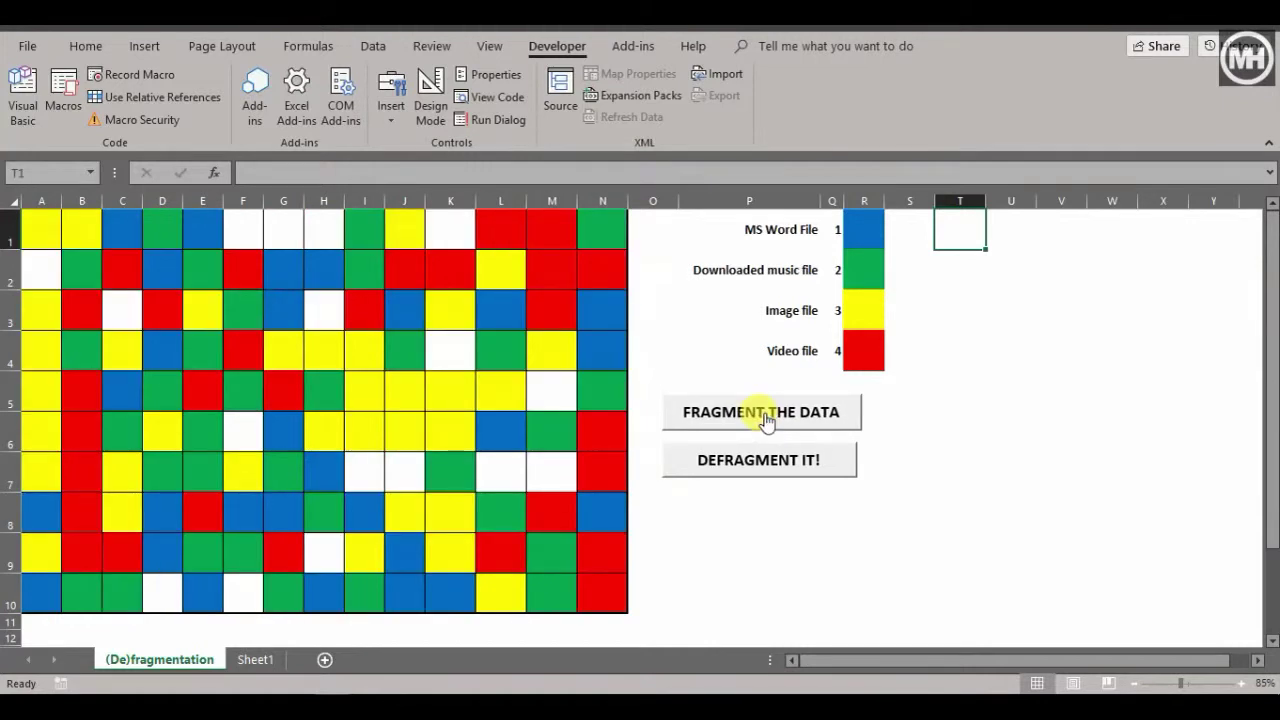
click(750, 470)
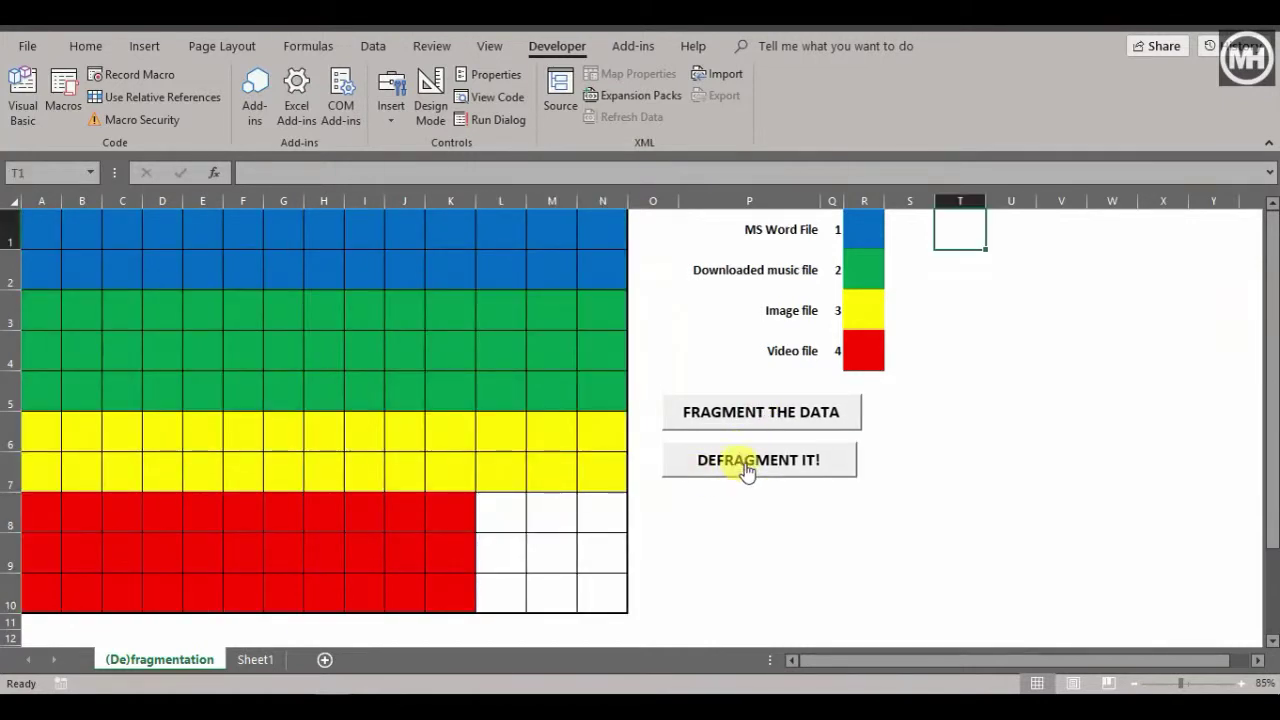
click(695, 428)
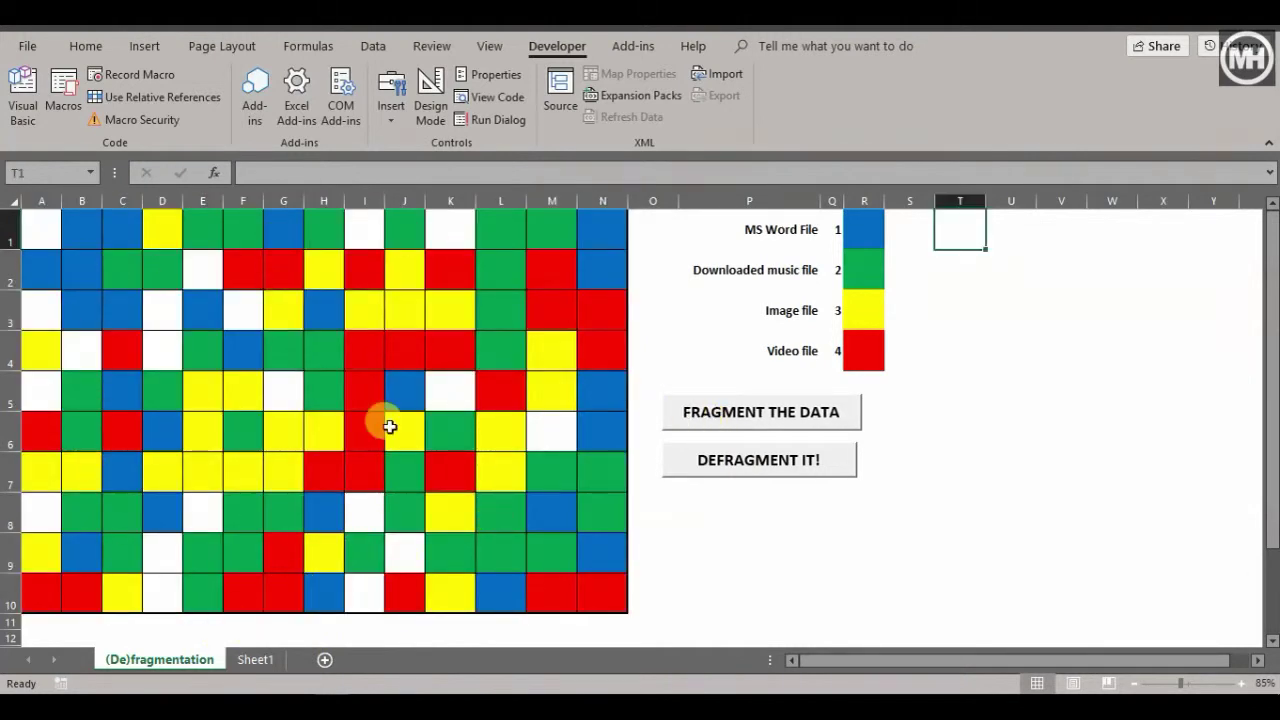
click(255, 659)
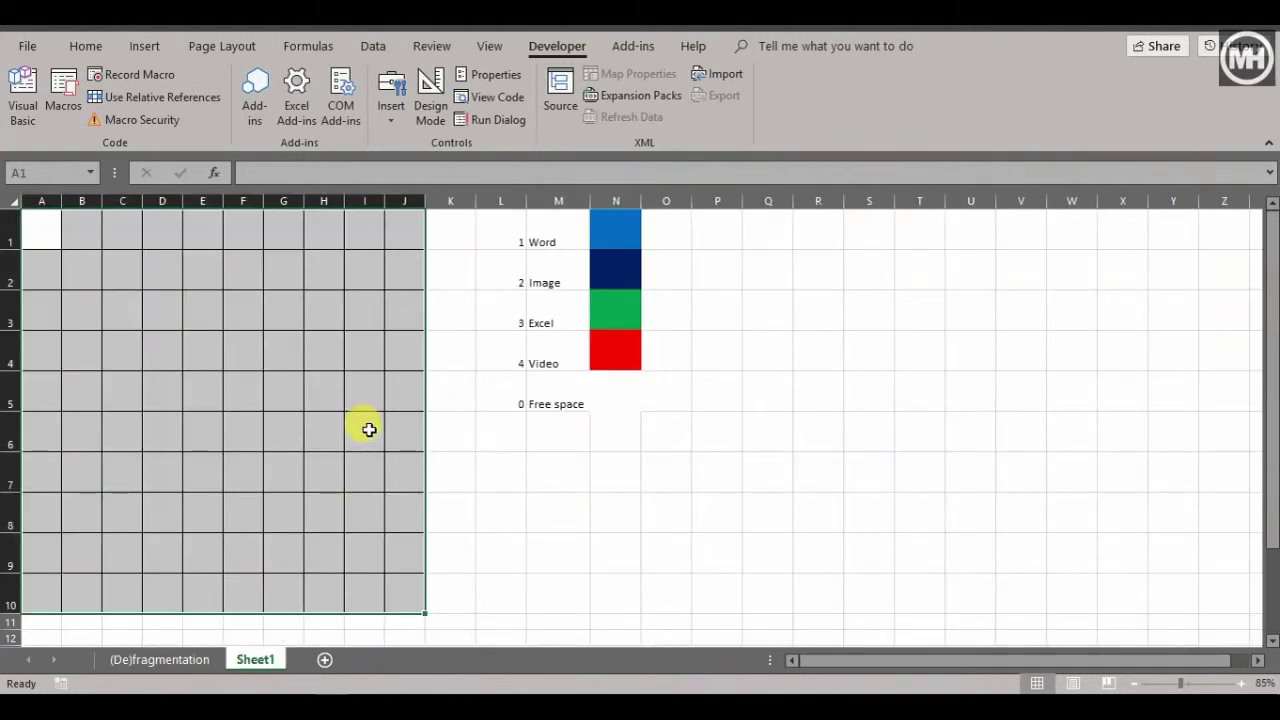
click(506, 484)
drag(43, 222, 408, 598)
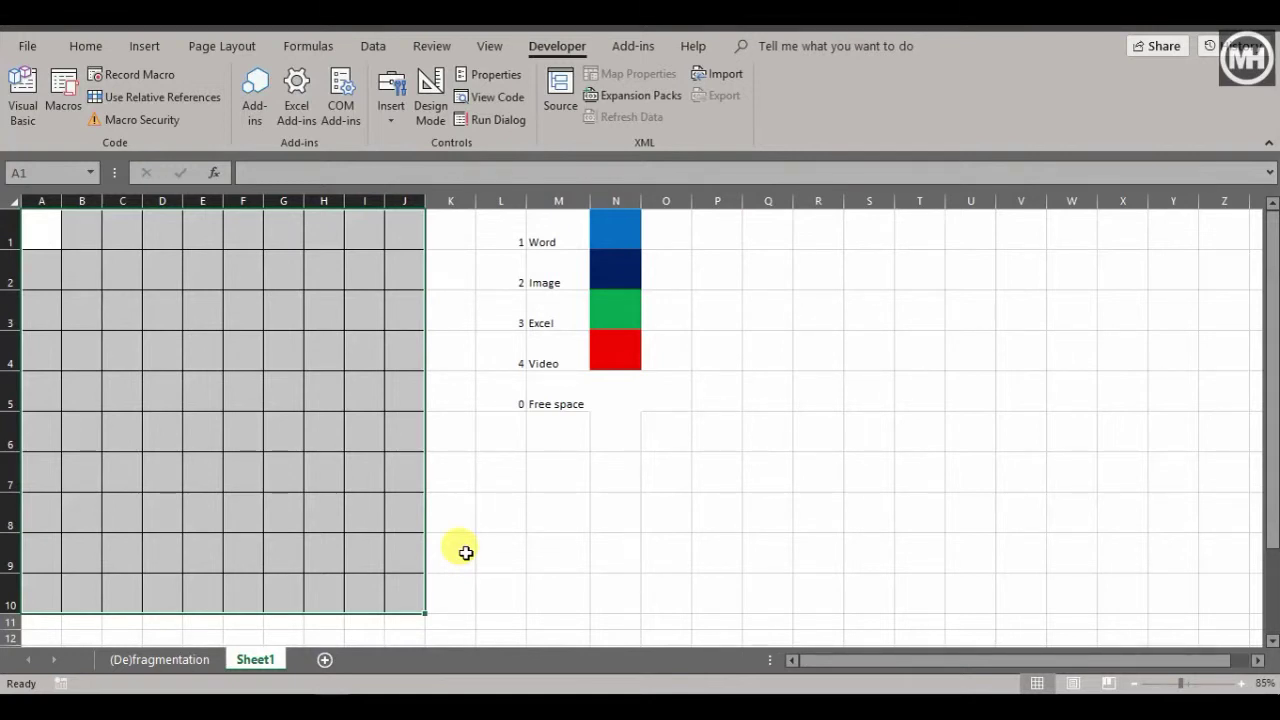
click(46, 237)
click(36, 272)
click(35, 315)
click(36, 355)
click(37, 395)
click(38, 435)
click(40, 494)
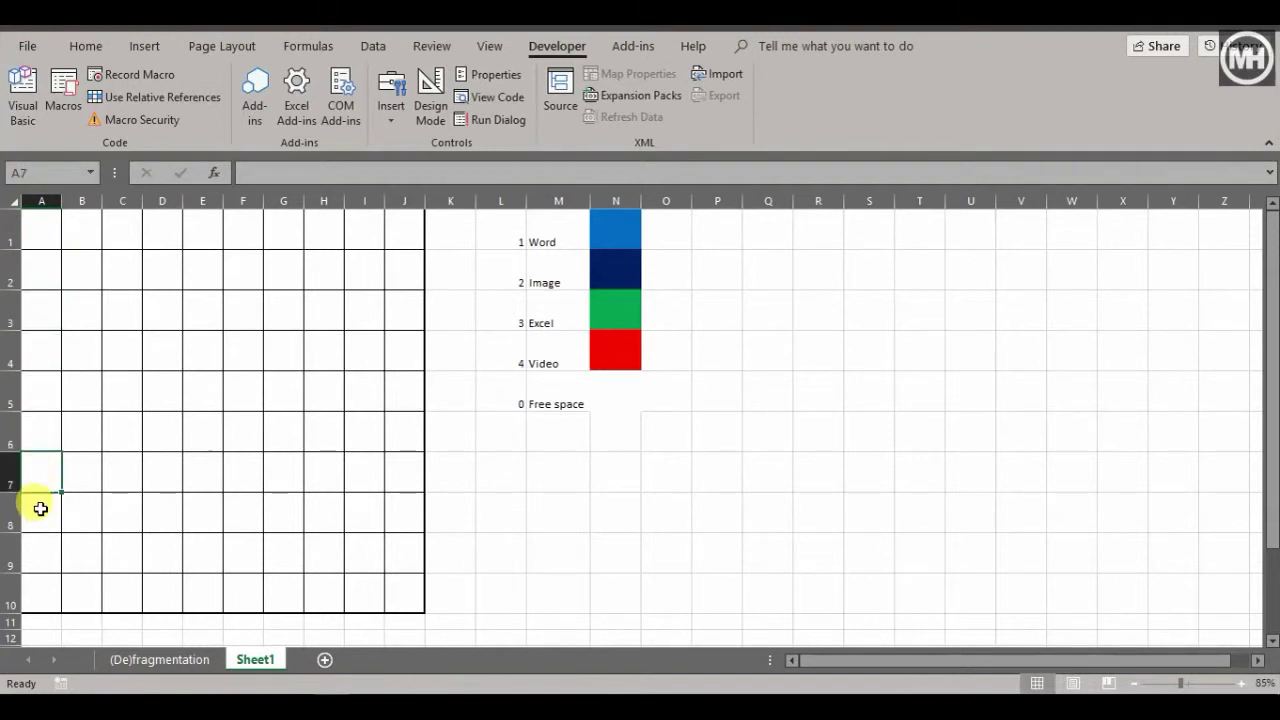
click(45, 515)
click(80, 510)
click(128, 392)
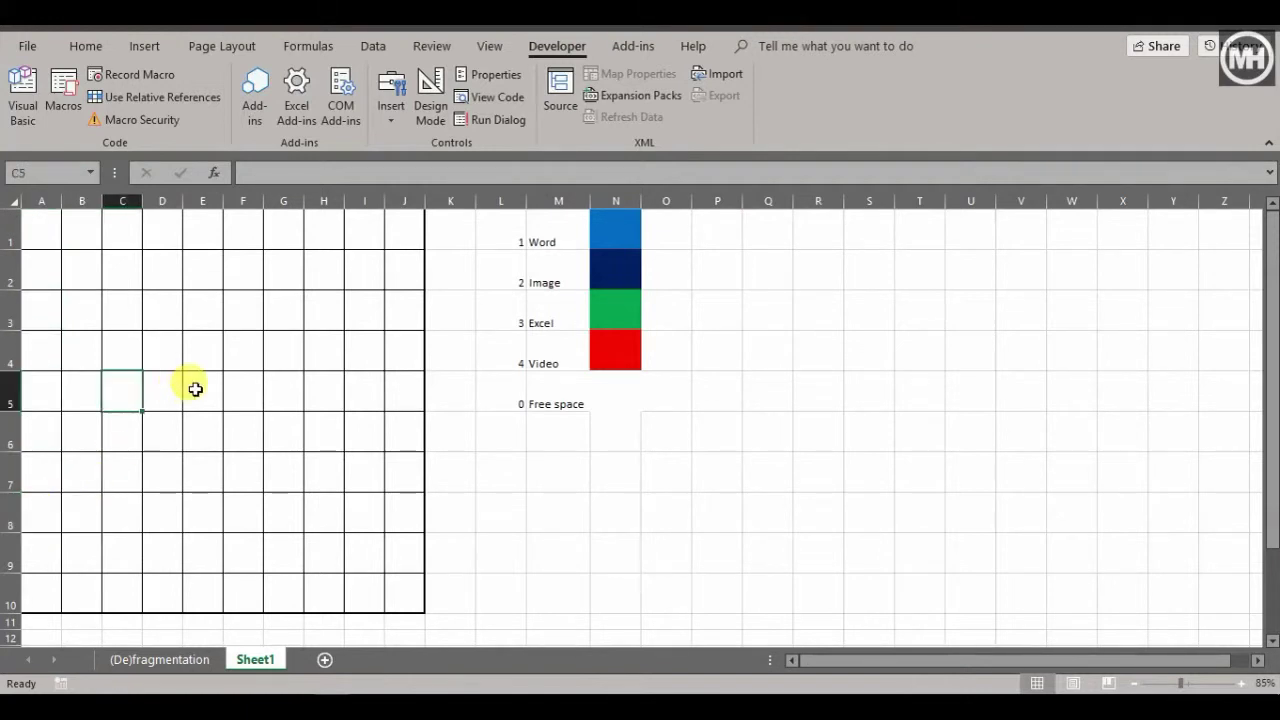
text(1)
key(Tab)
text(2)
key(Tab)
text(3)
key(Tab)
text(4)
key(Tab)
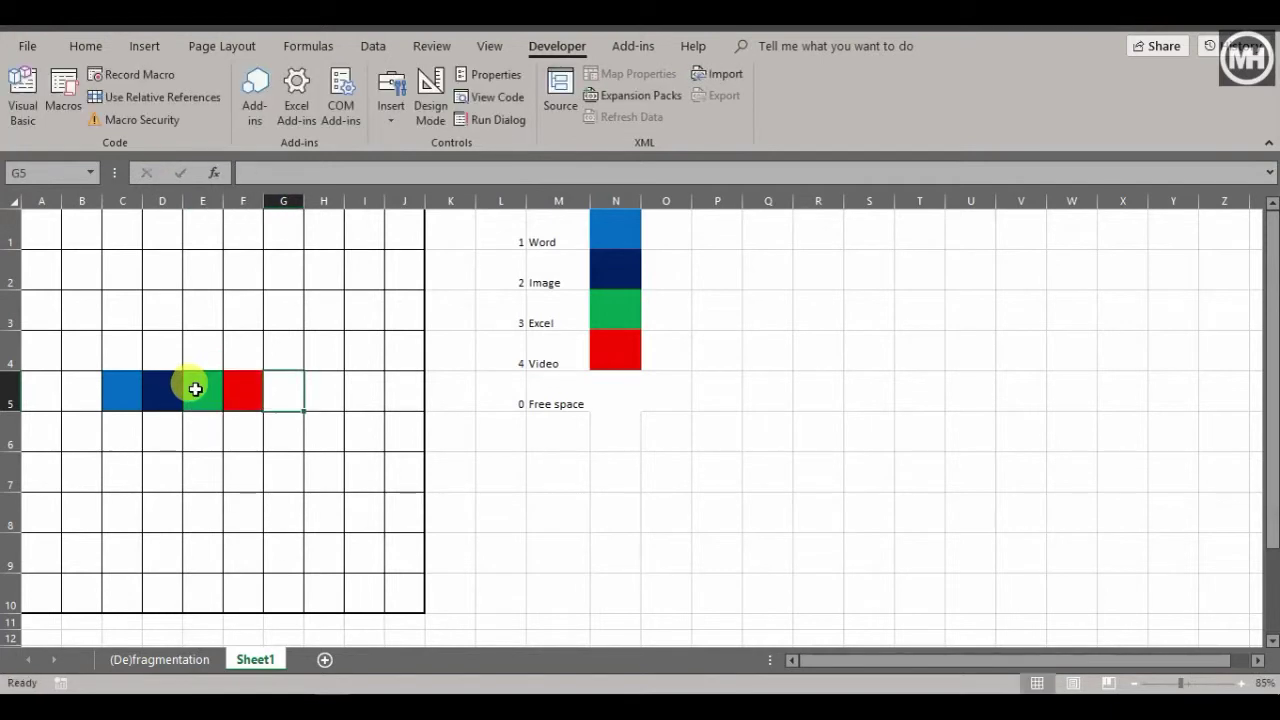
drag(106, 382, 271, 388)
key(Delete)
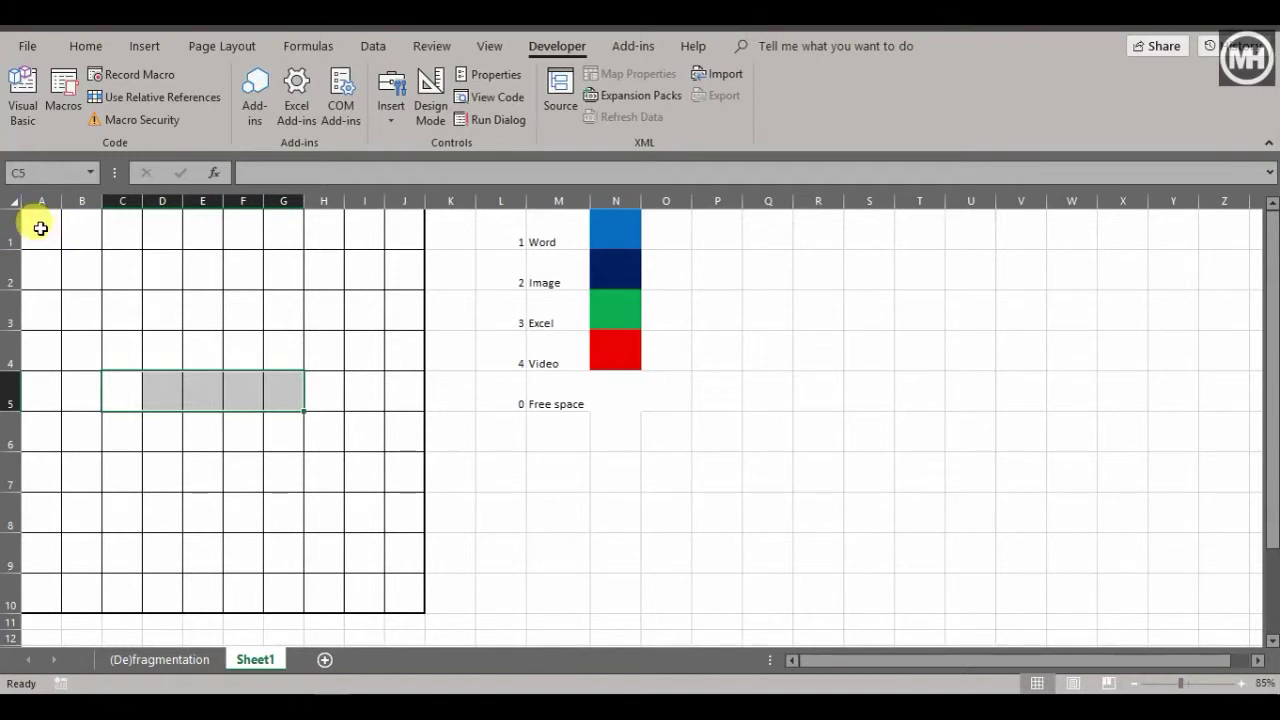
click(40, 228)
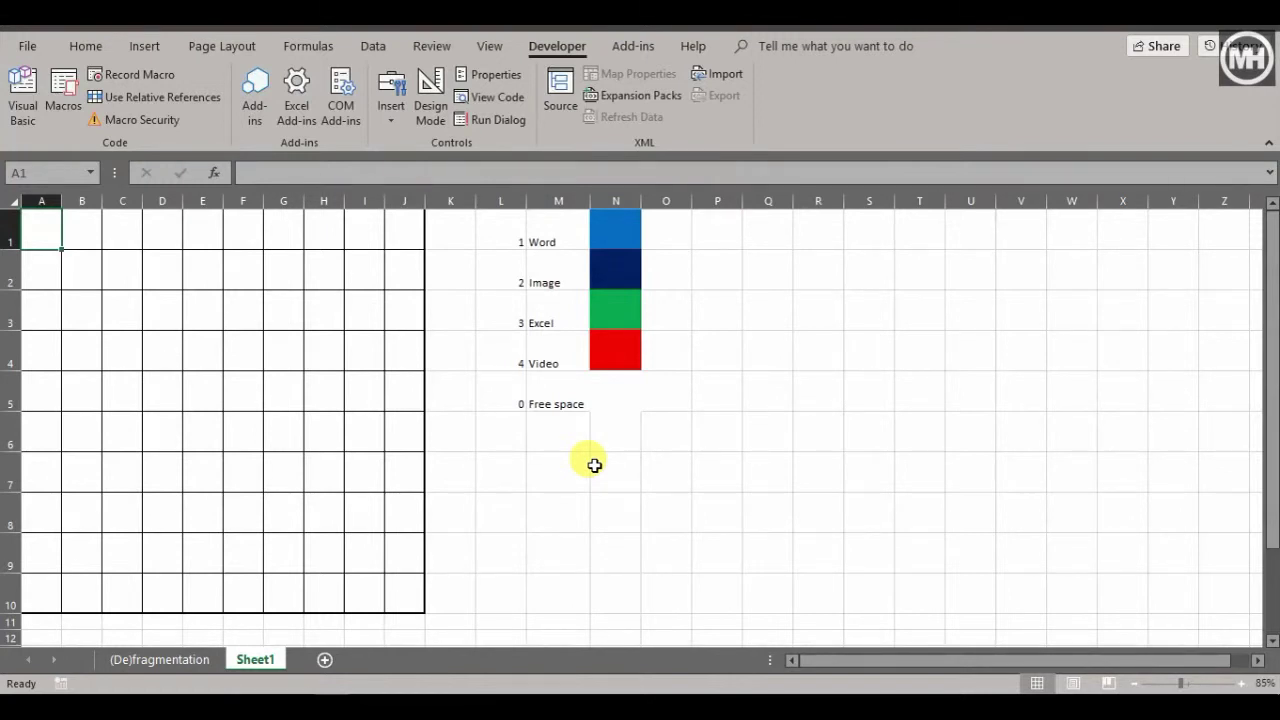
click(553, 460)
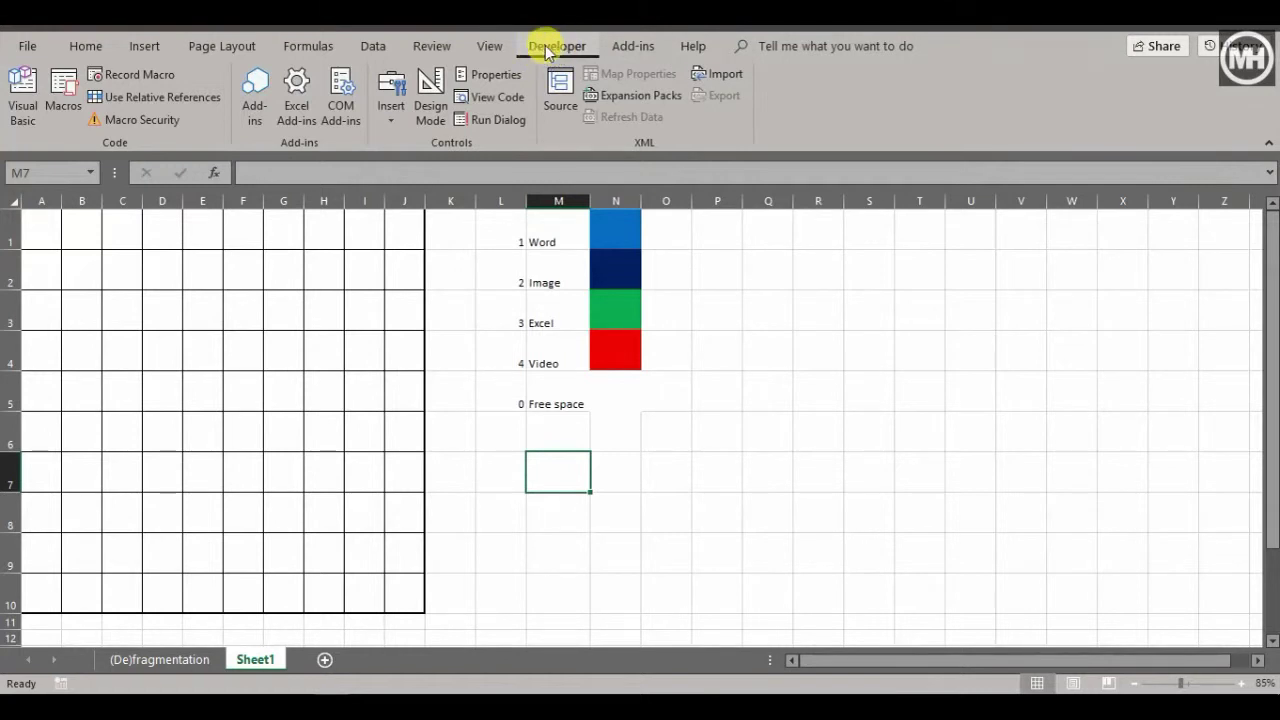
right_click(1058, 96)
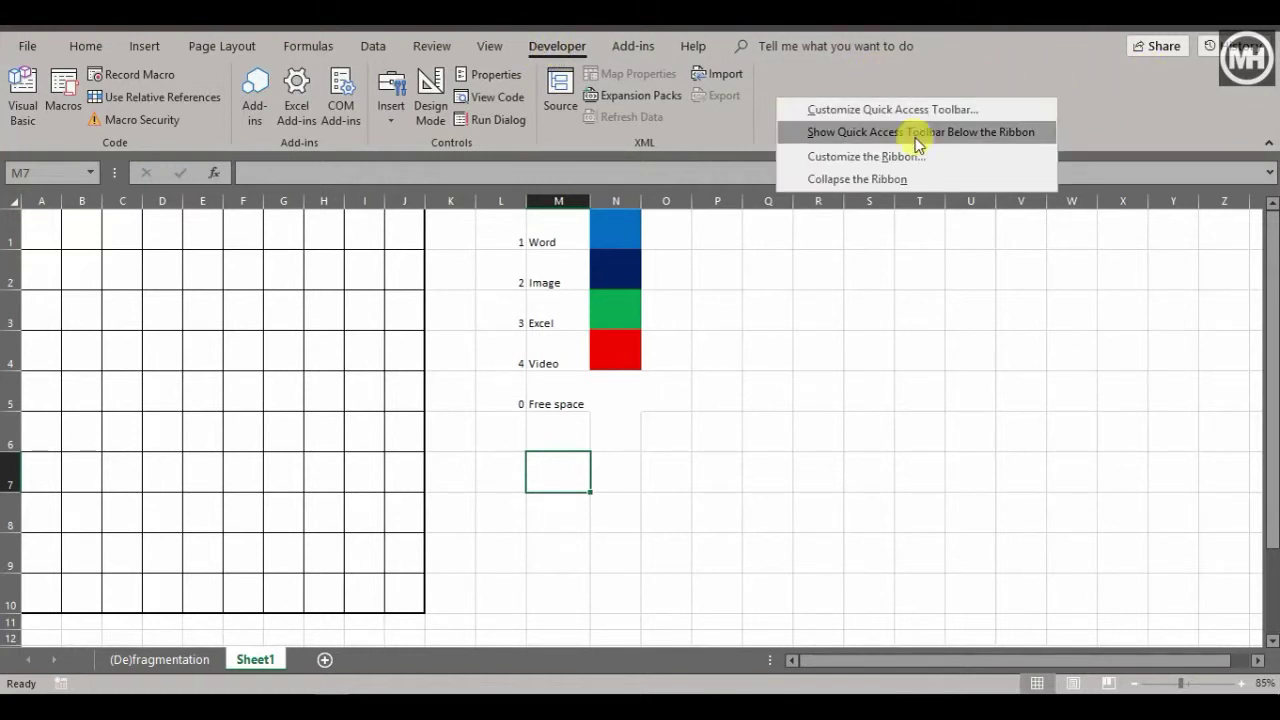
click(859, 157)
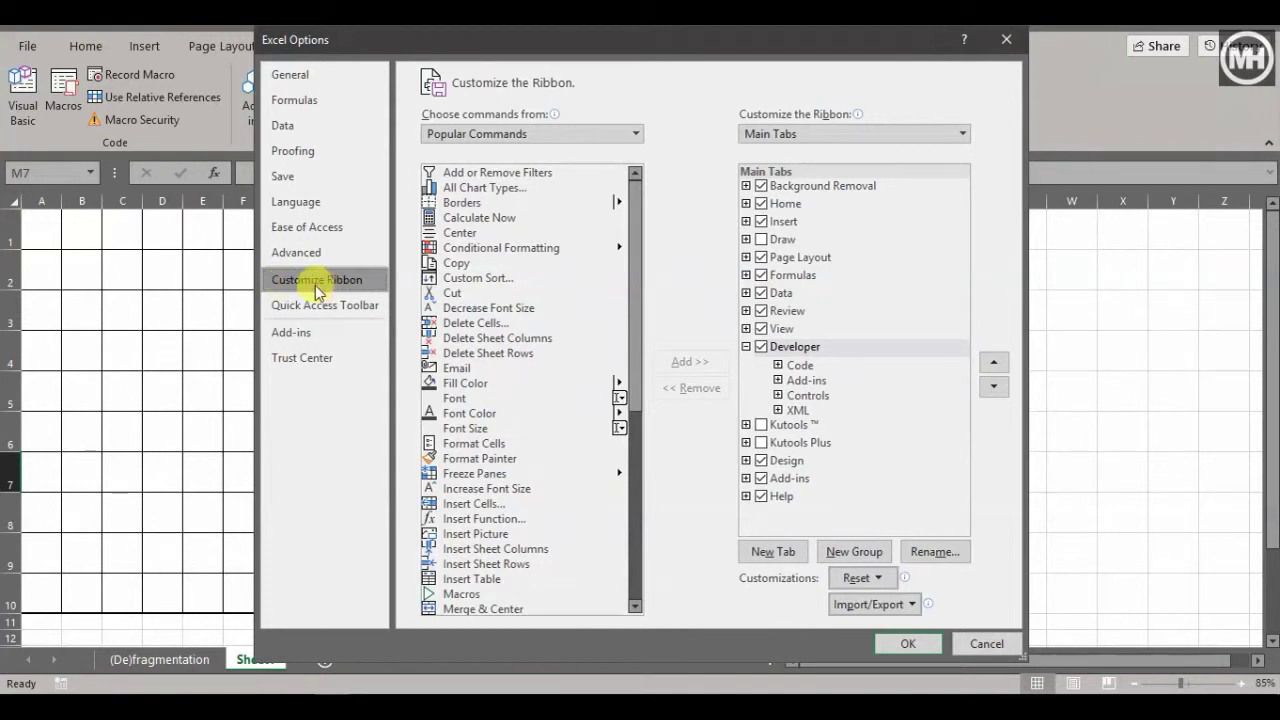
click(806, 347)
click(761, 347)
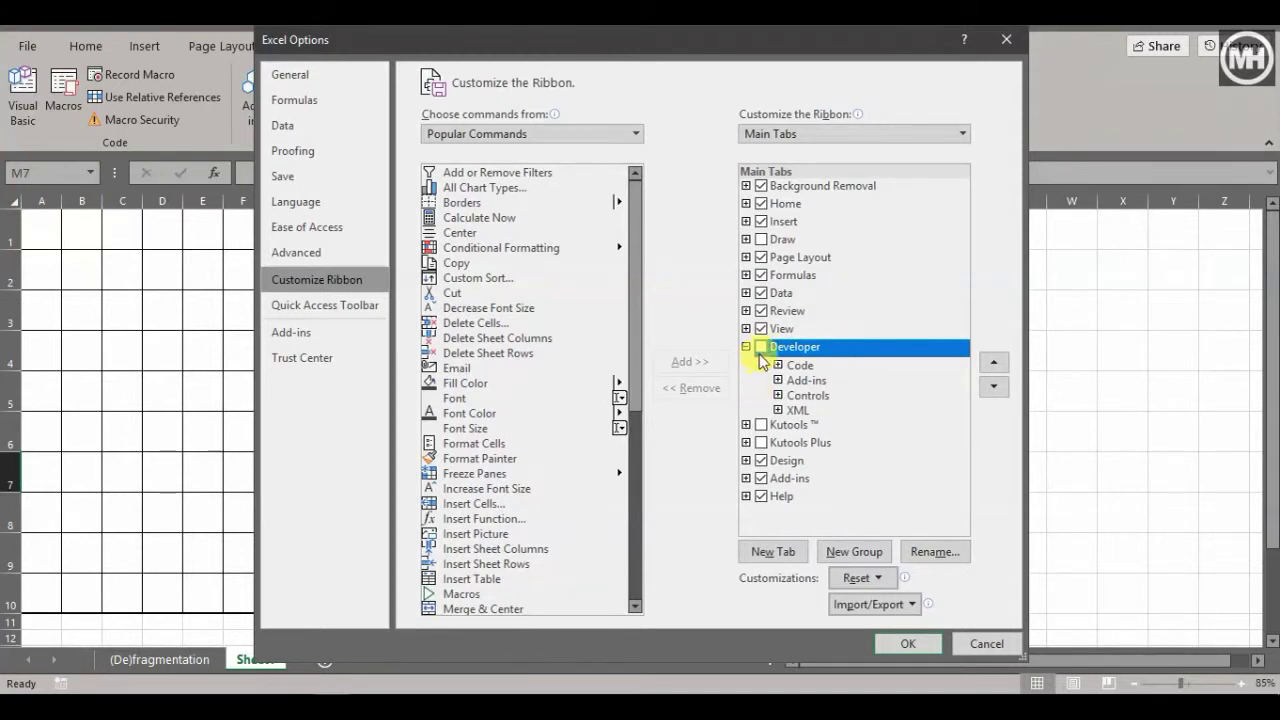
click(978, 640)
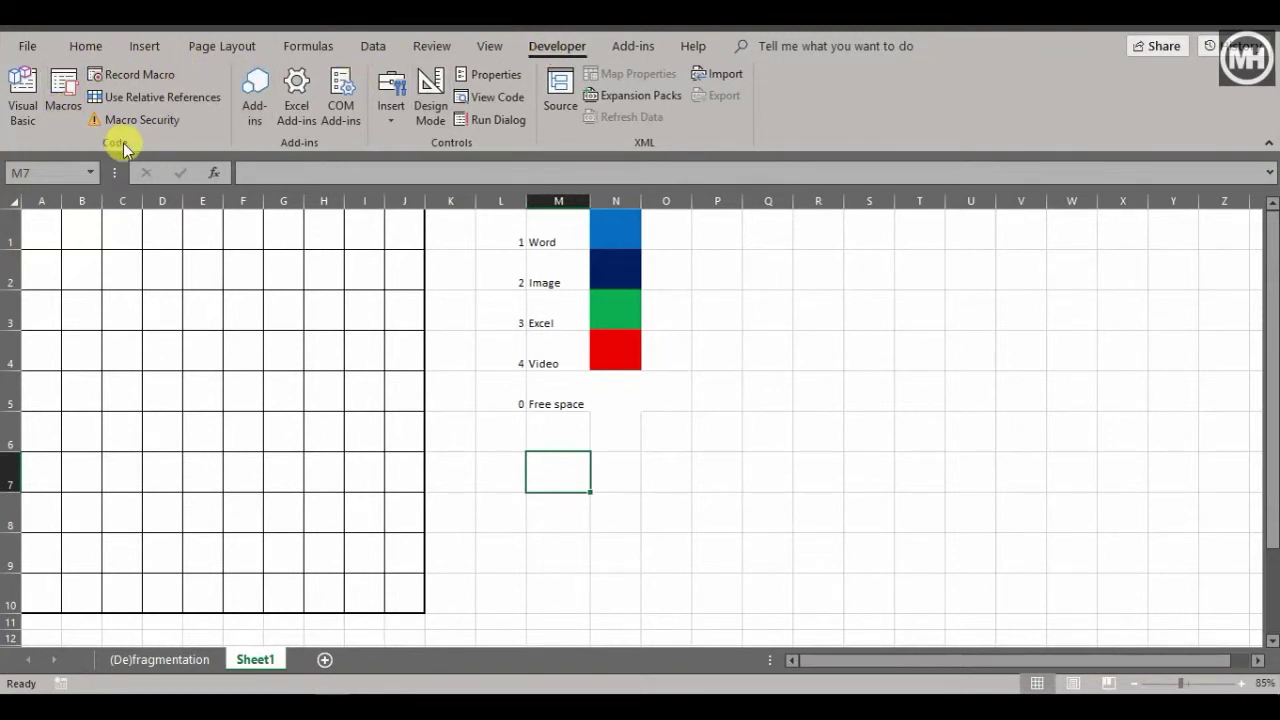
Record a macro named Fragment in This Workbook, described 'This will fragment the data'.
click(135, 71)
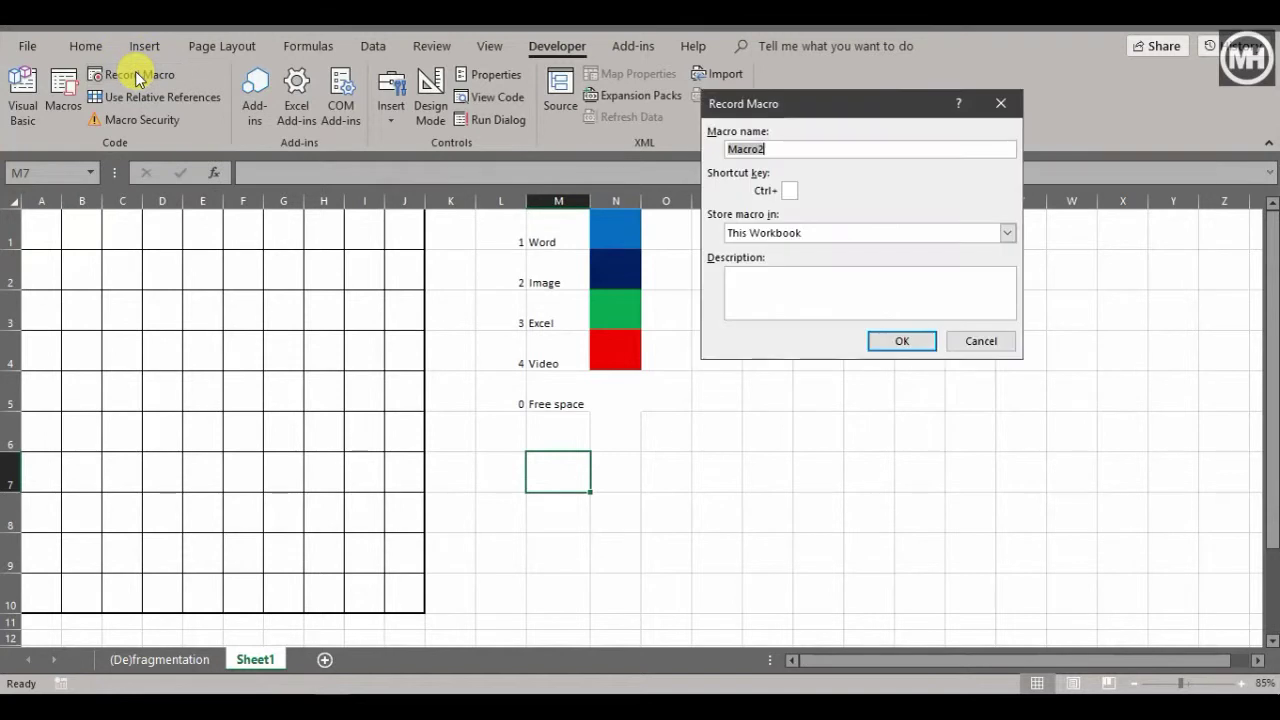
drag(829, 104, 778, 172)
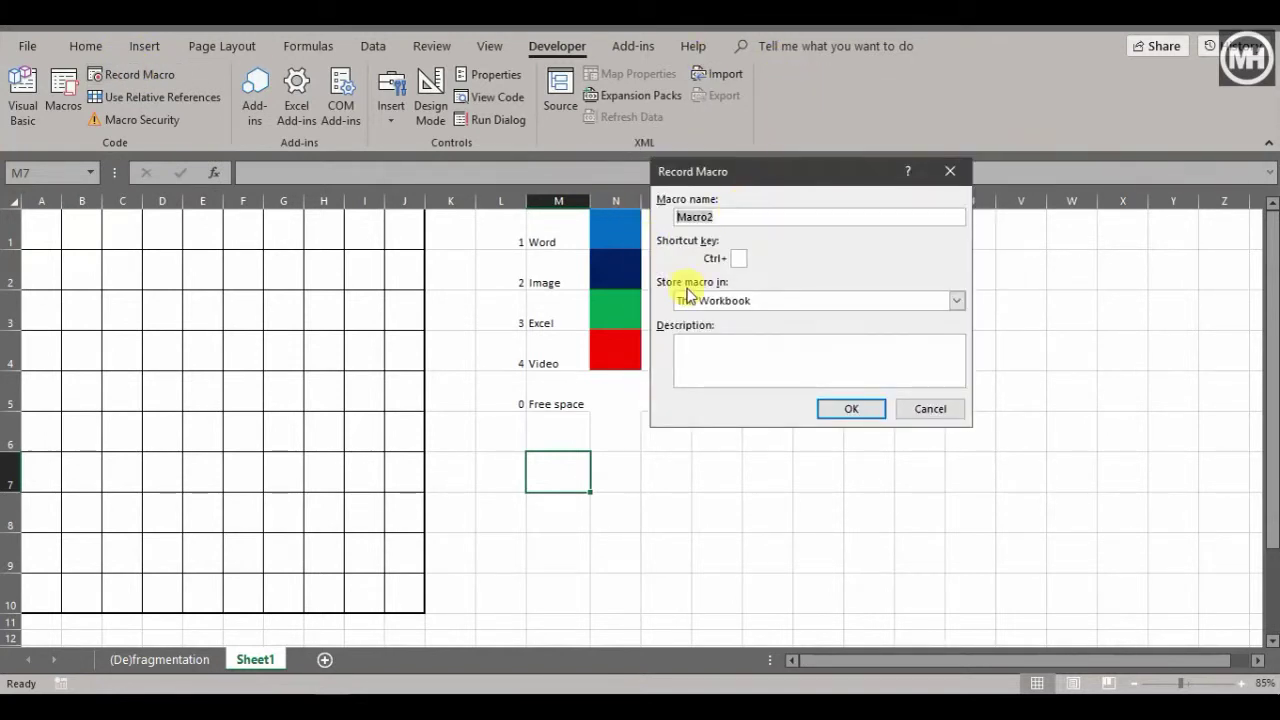
key(BackSpace)
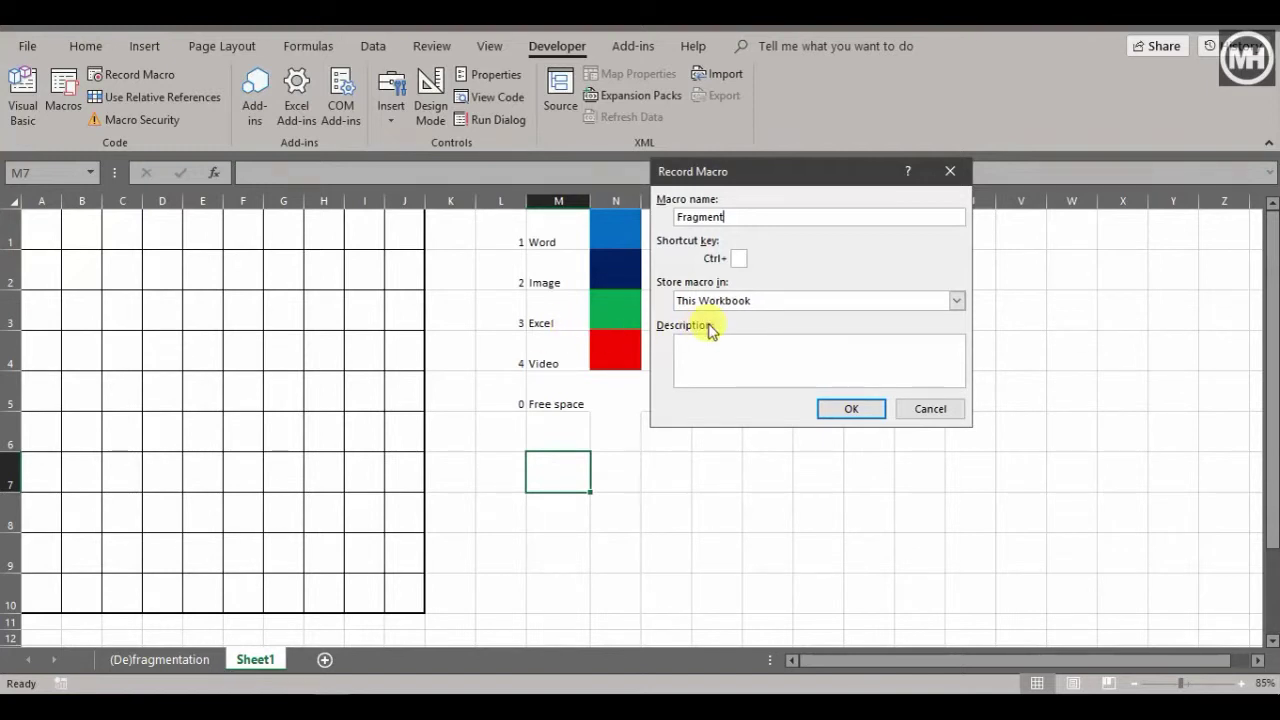
click(761, 354)
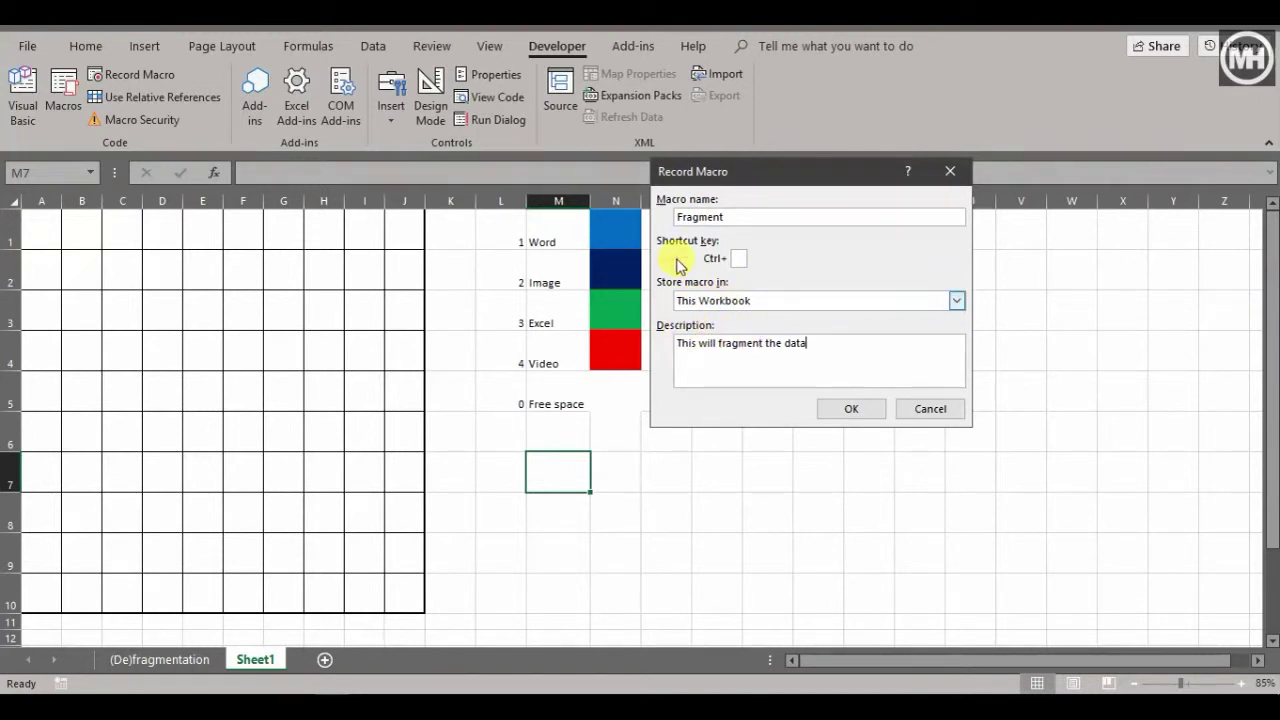
click(848, 410)
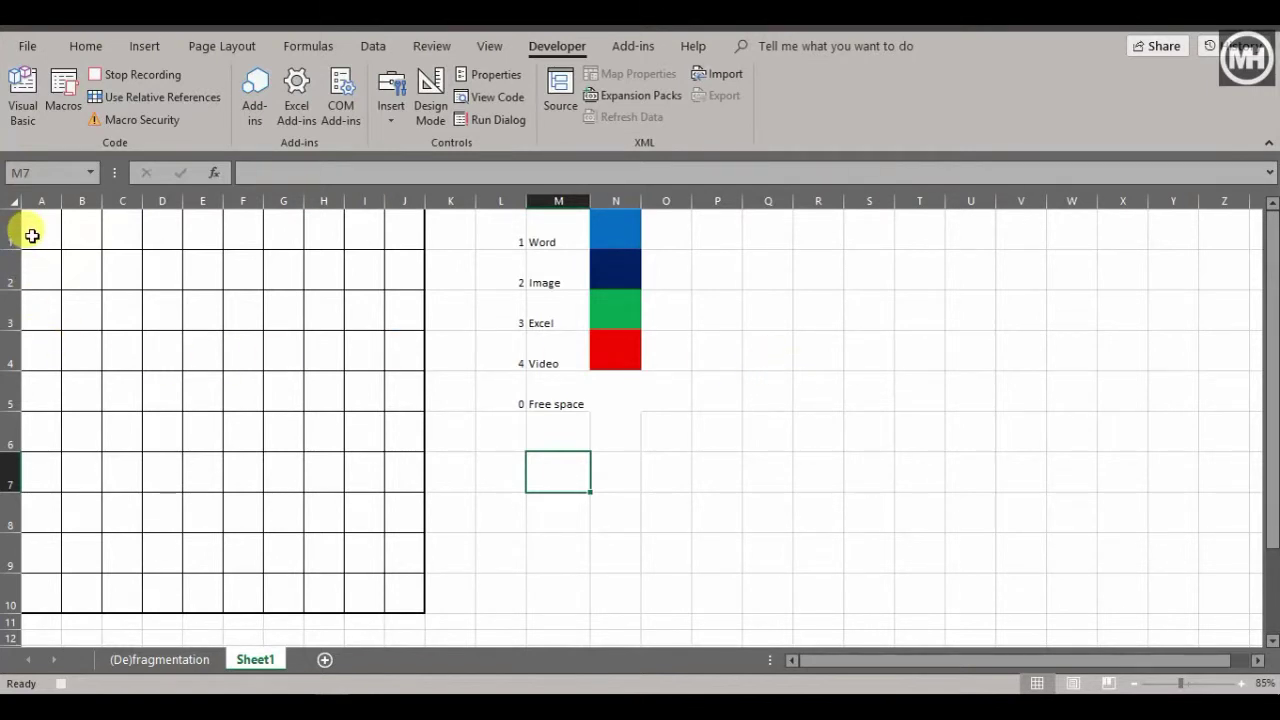
Fill A1:J10 with =RANDBETWEEN(0,4) in one go, then select T1.
drag(36, 230, 388, 586)
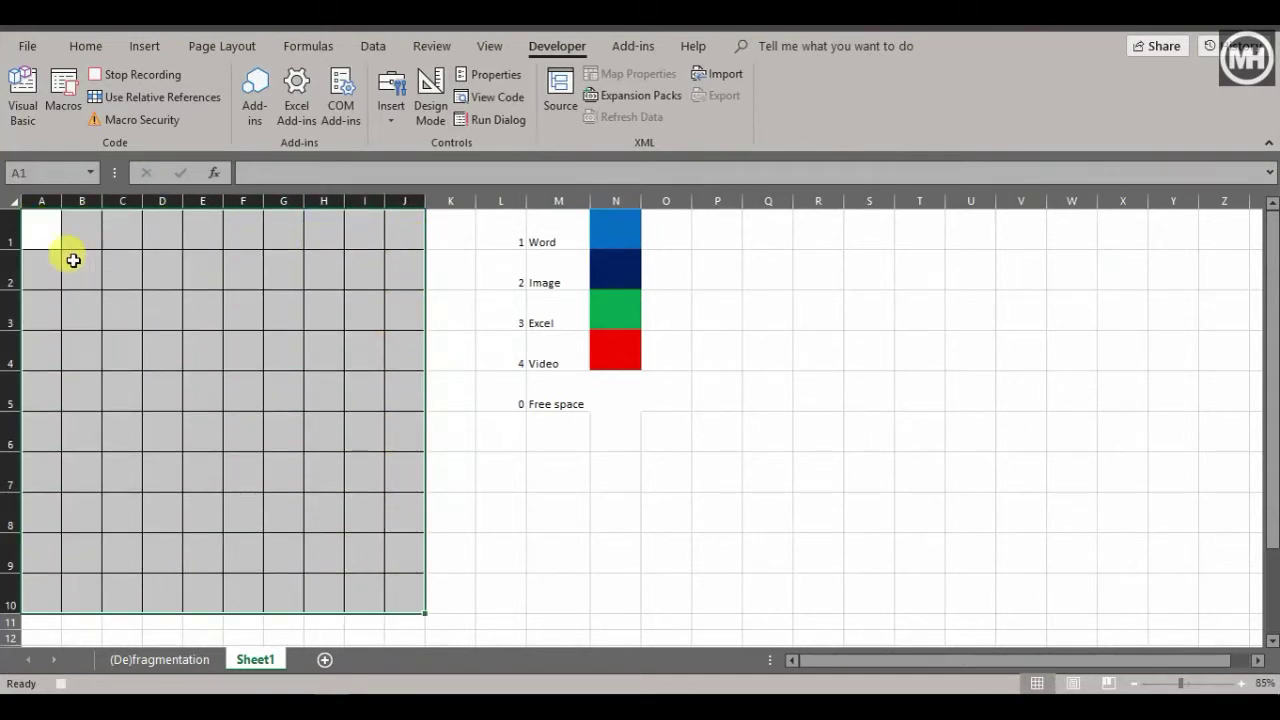
click(301, 173)
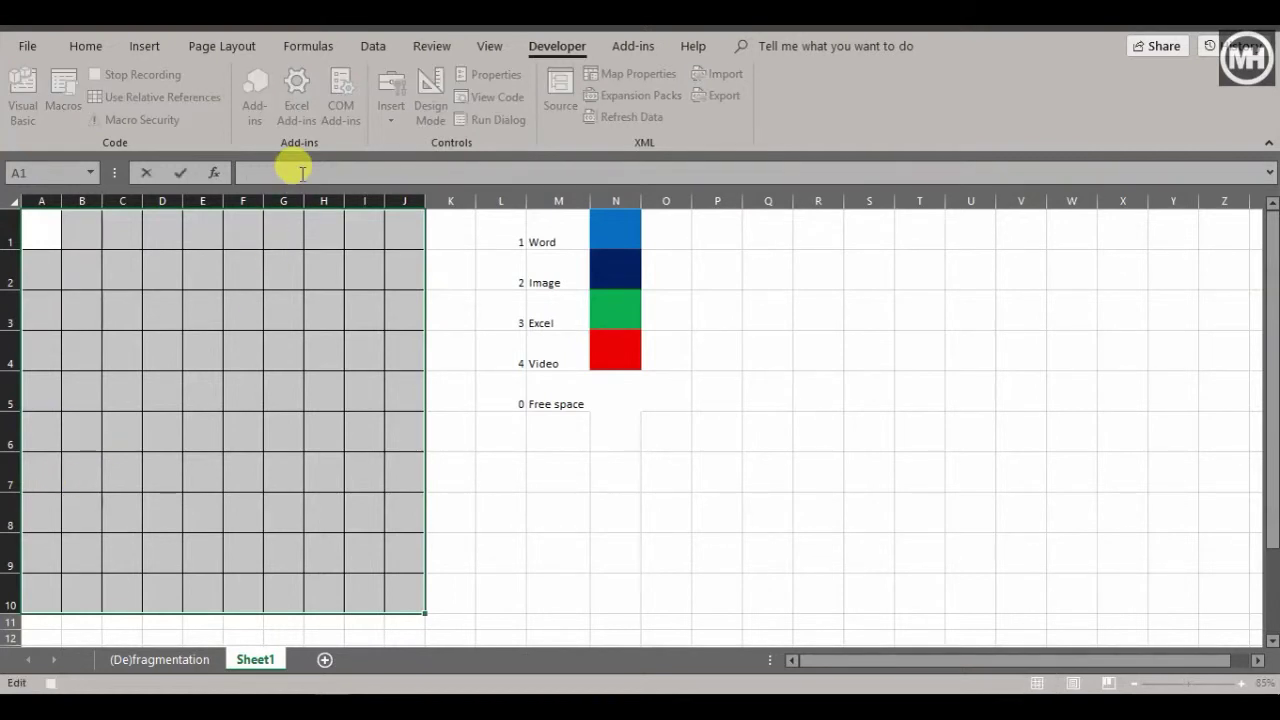
text(=randb)
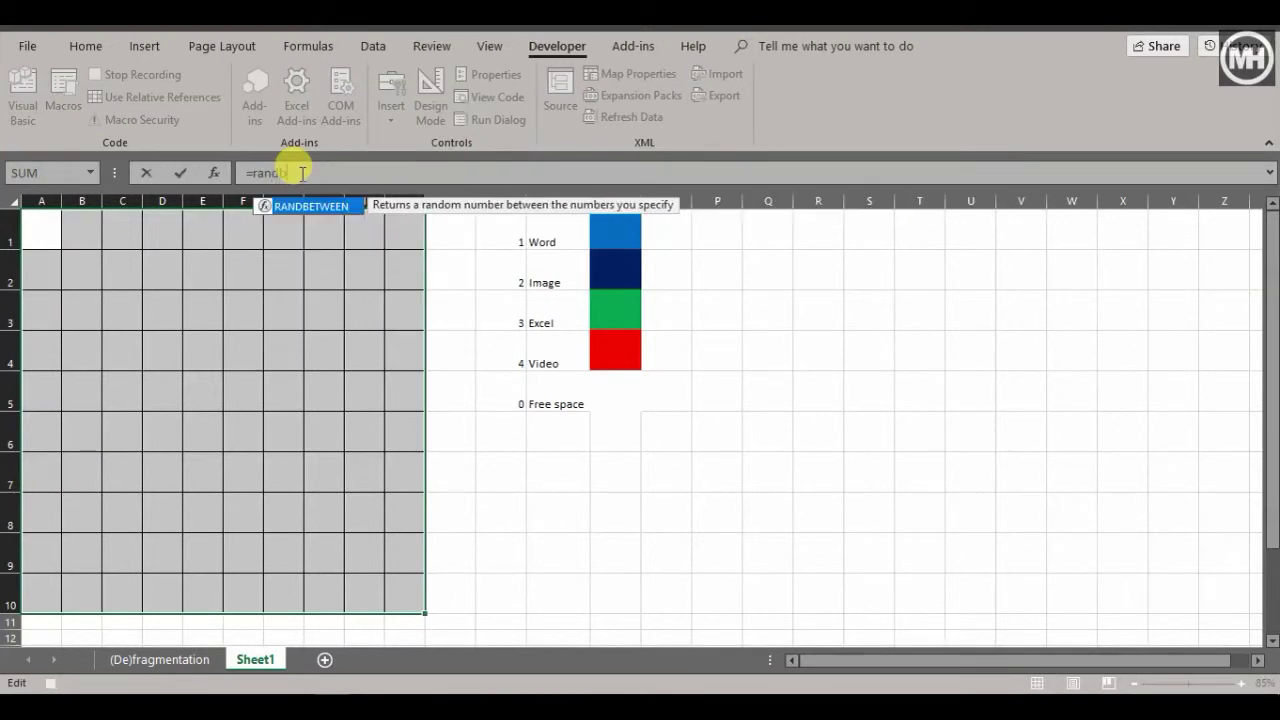
key(Tab)
text(0,)
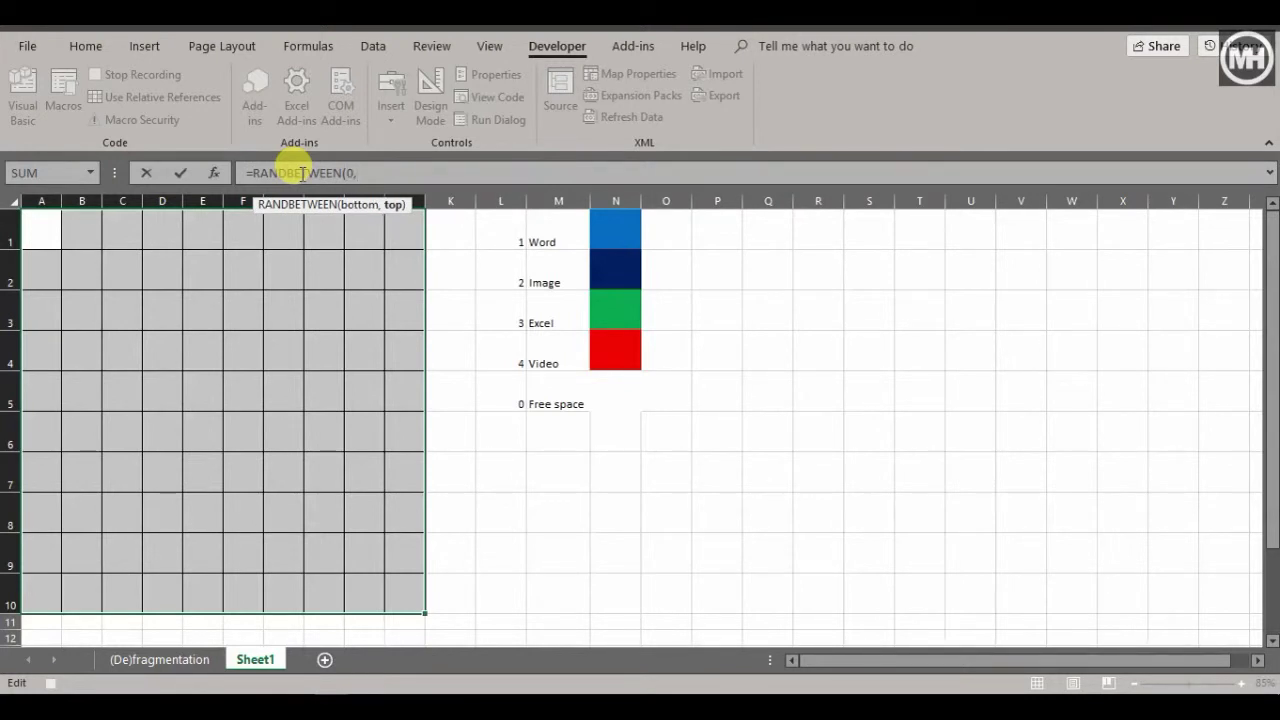
text(4))
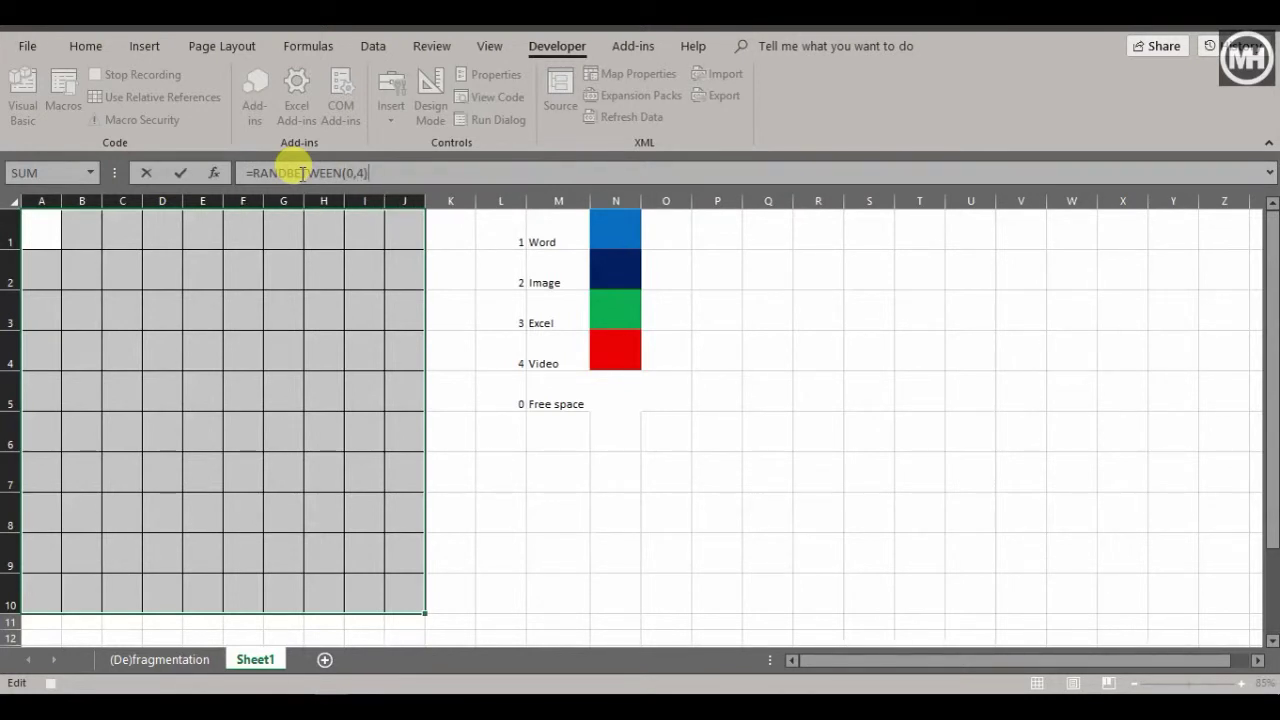
key(ctrl+Return)
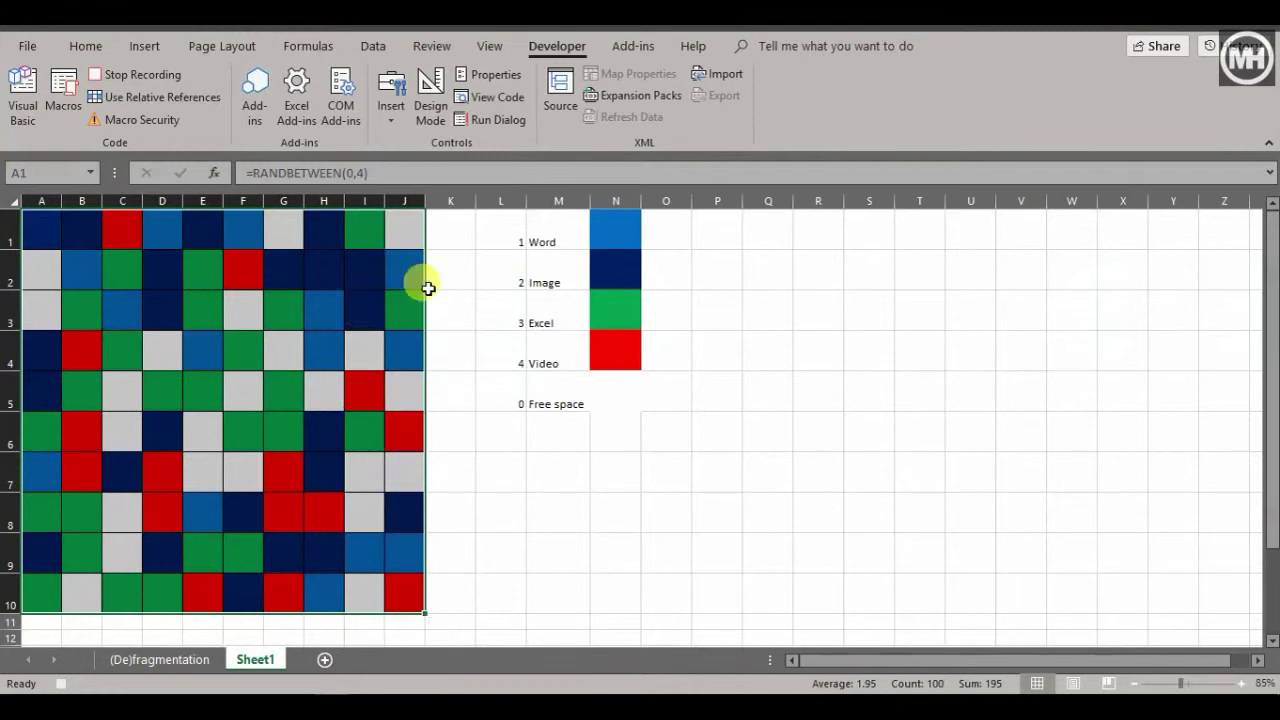
click(923, 234)
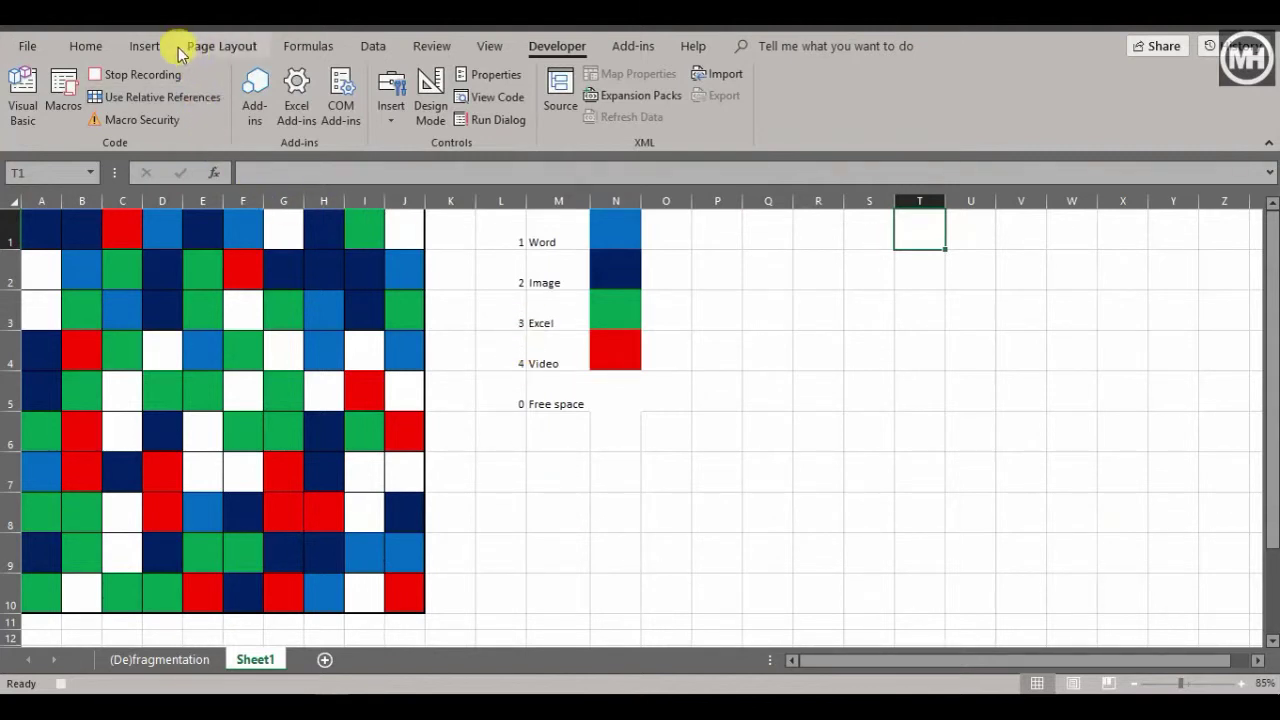
Stop recording the Fragment macro.
click(166, 78)
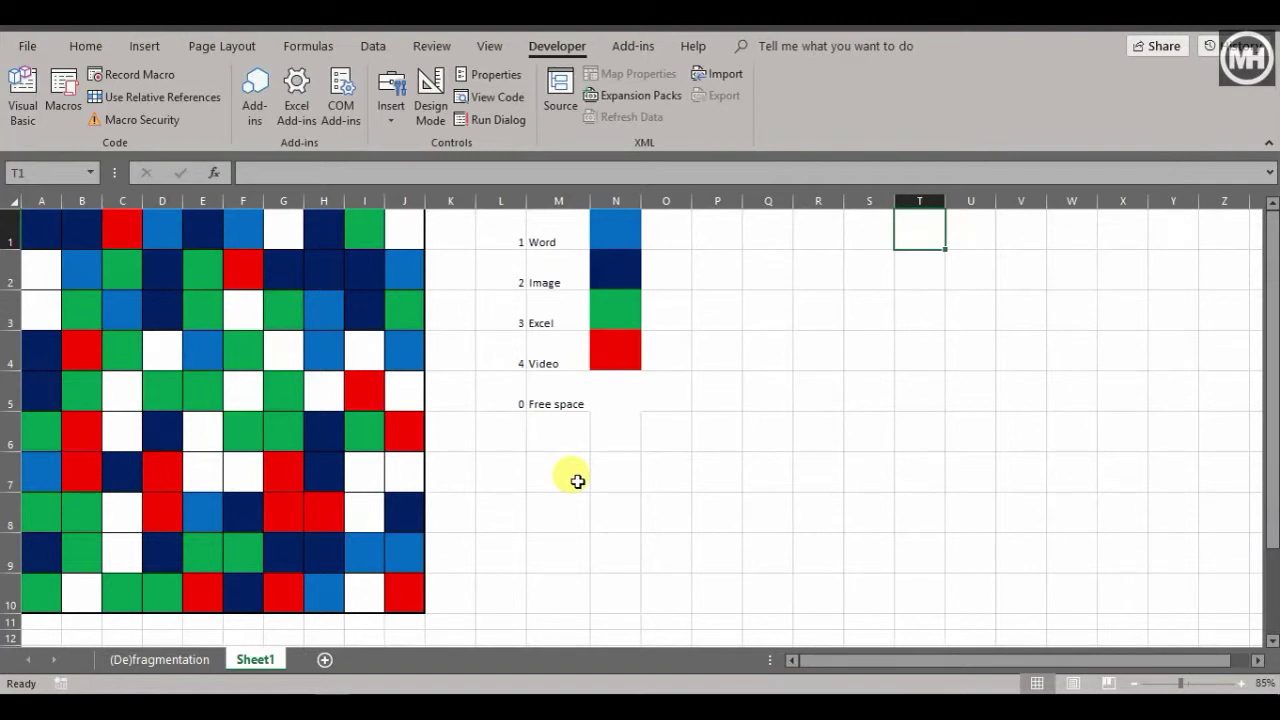
click(404, 125)
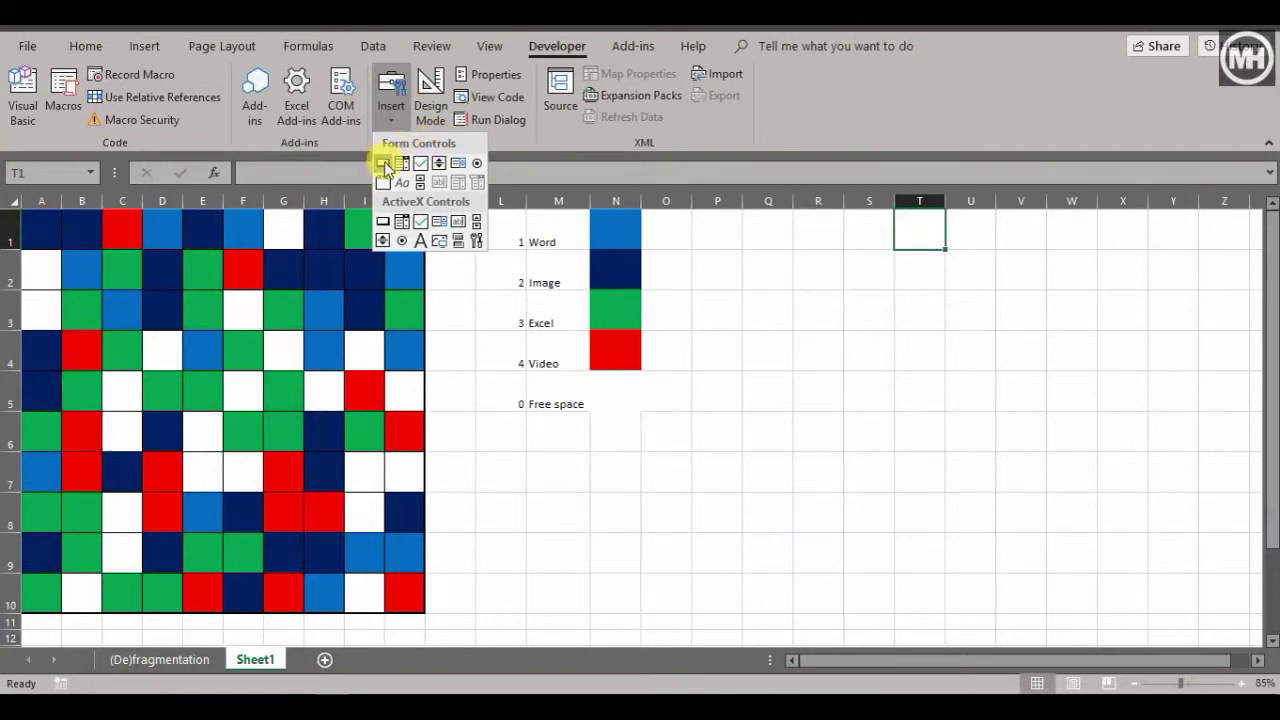
click(857, 109)
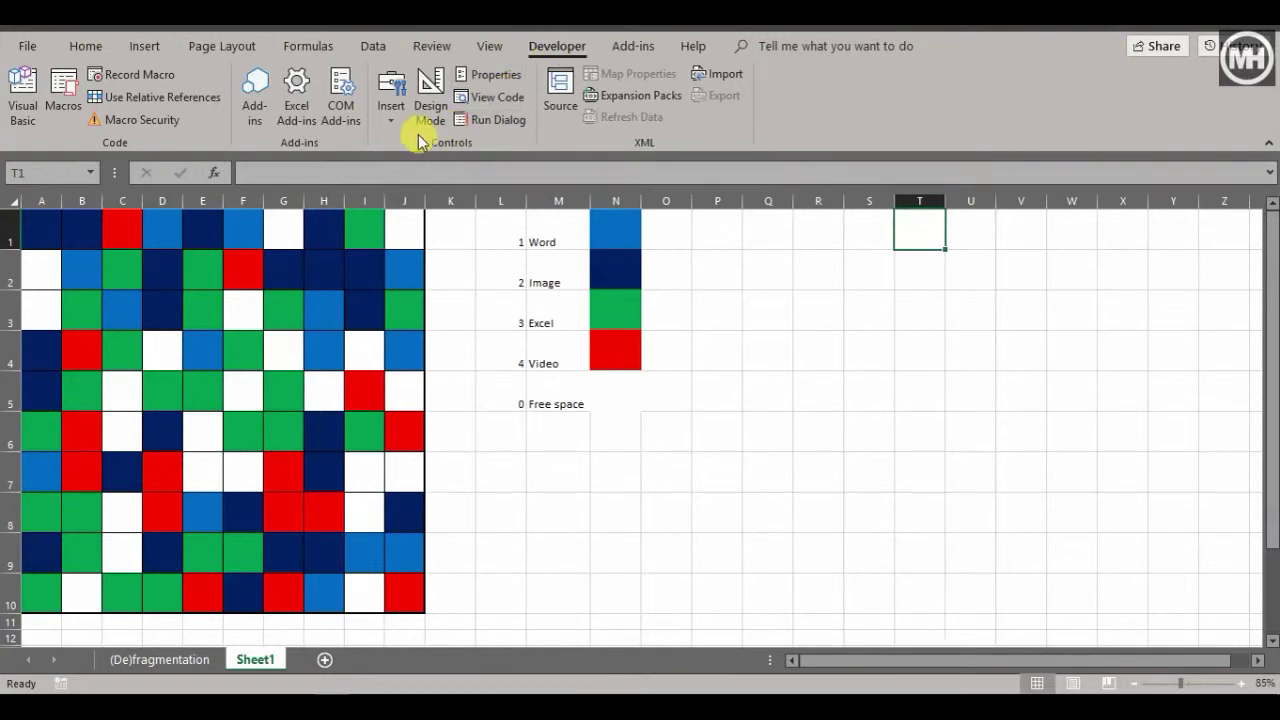
Draw a form button below the legend and assign it the Fragment macro.
click(393, 118)
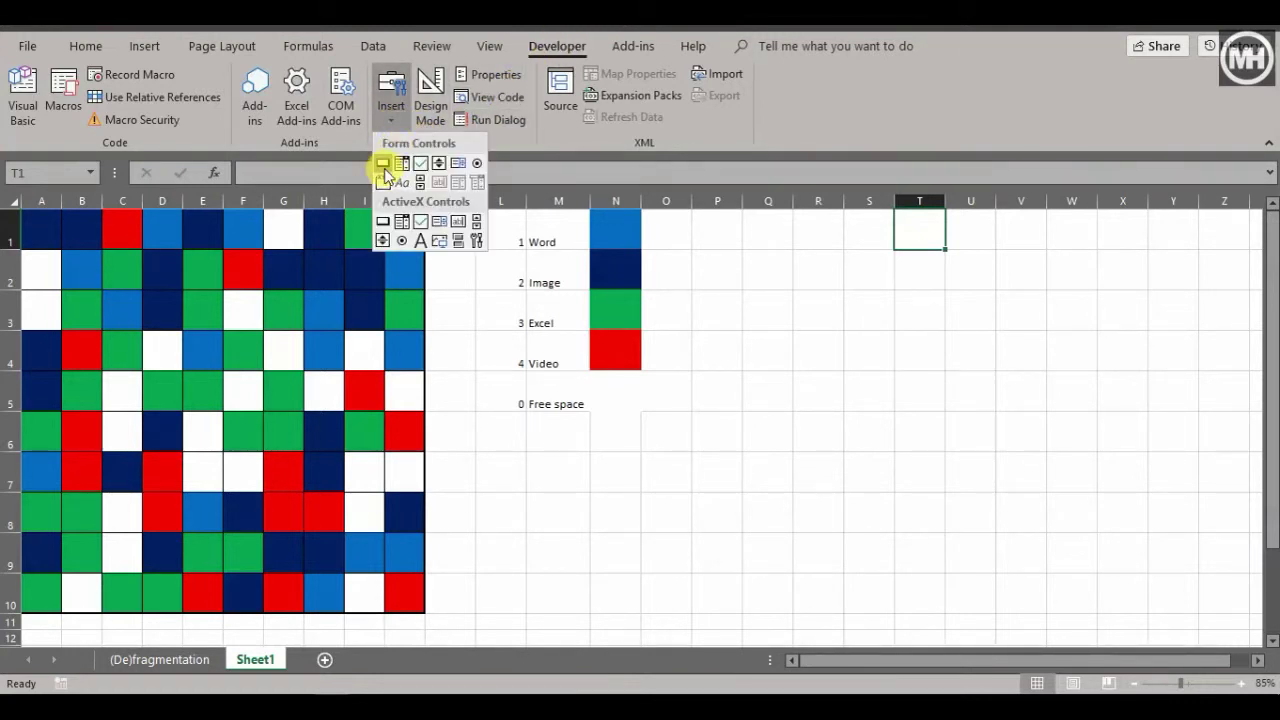
click(384, 165)
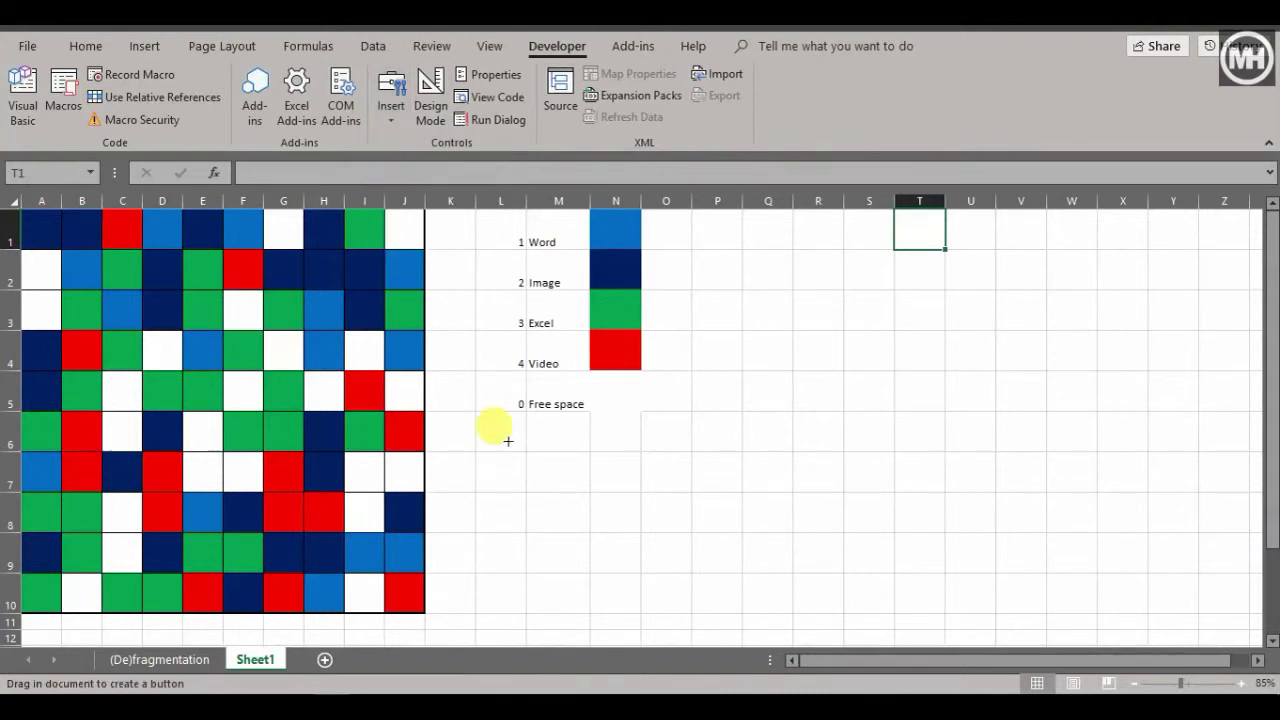
drag(528, 453, 688, 489)
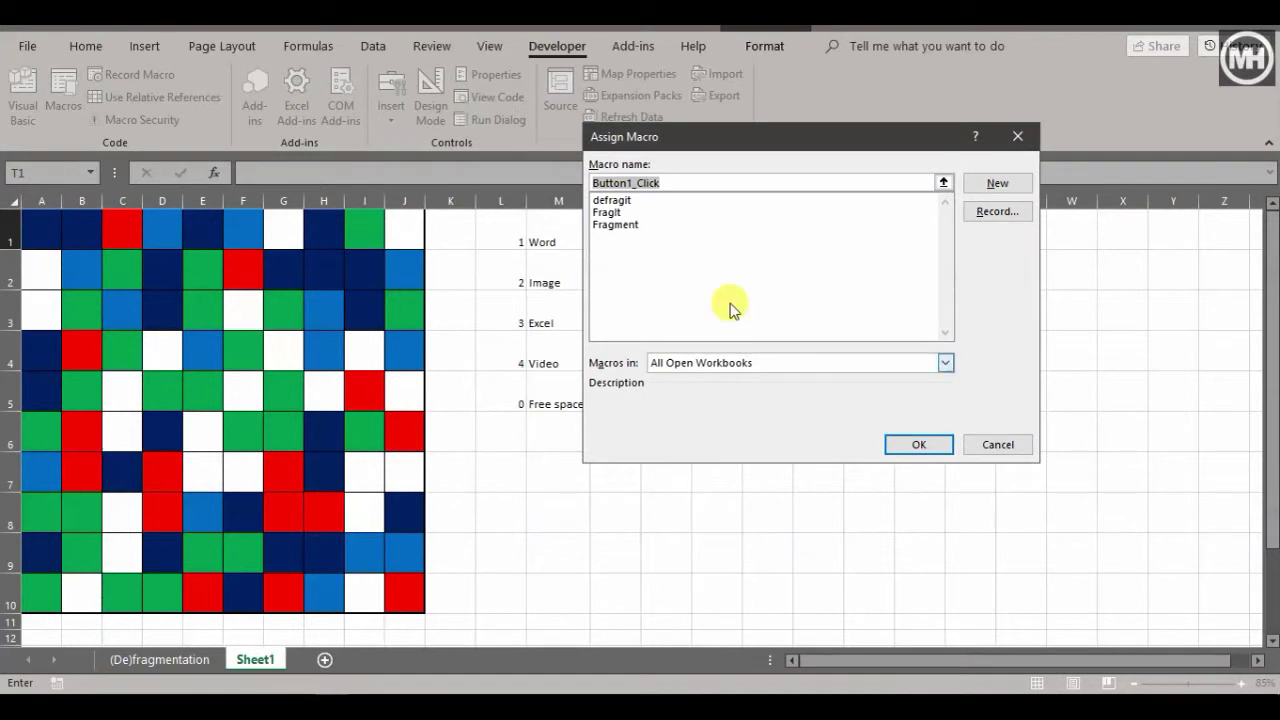
drag(688, 135, 654, 132)
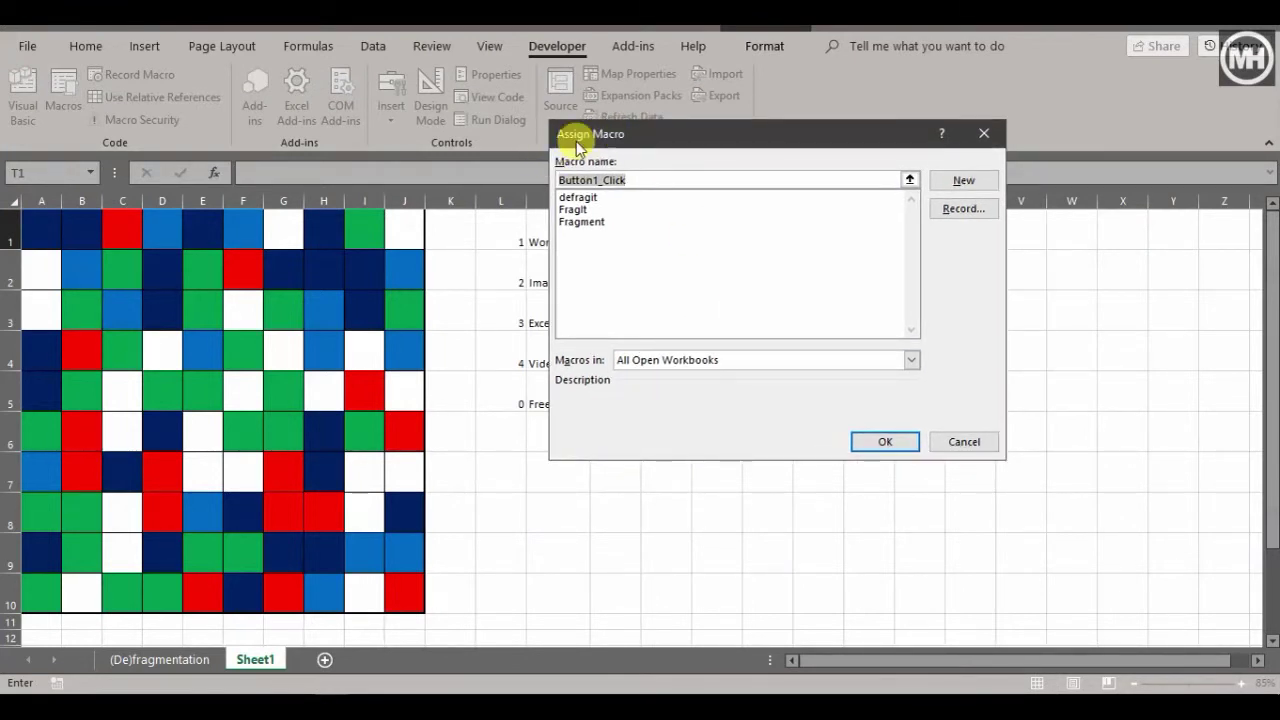
click(575, 224)
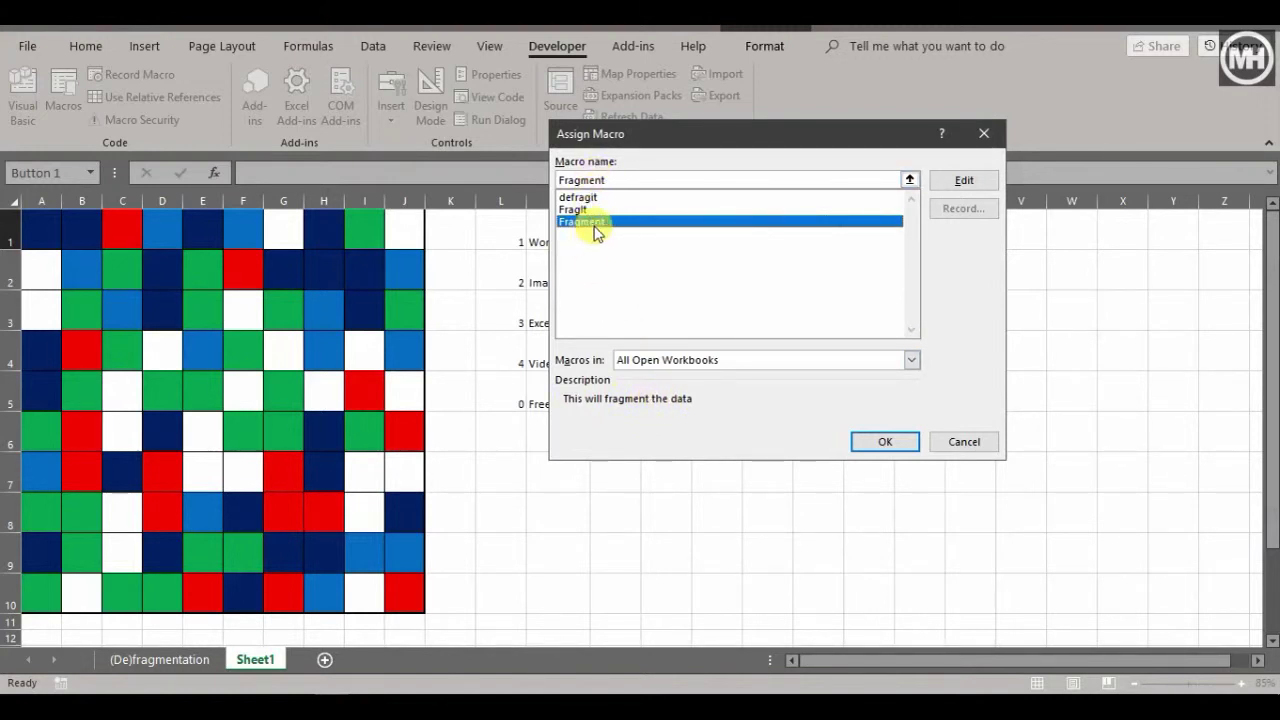
Confirm Fragment for Button 1, run it about a dozen times to reshuffle, then select it.
click(887, 441)
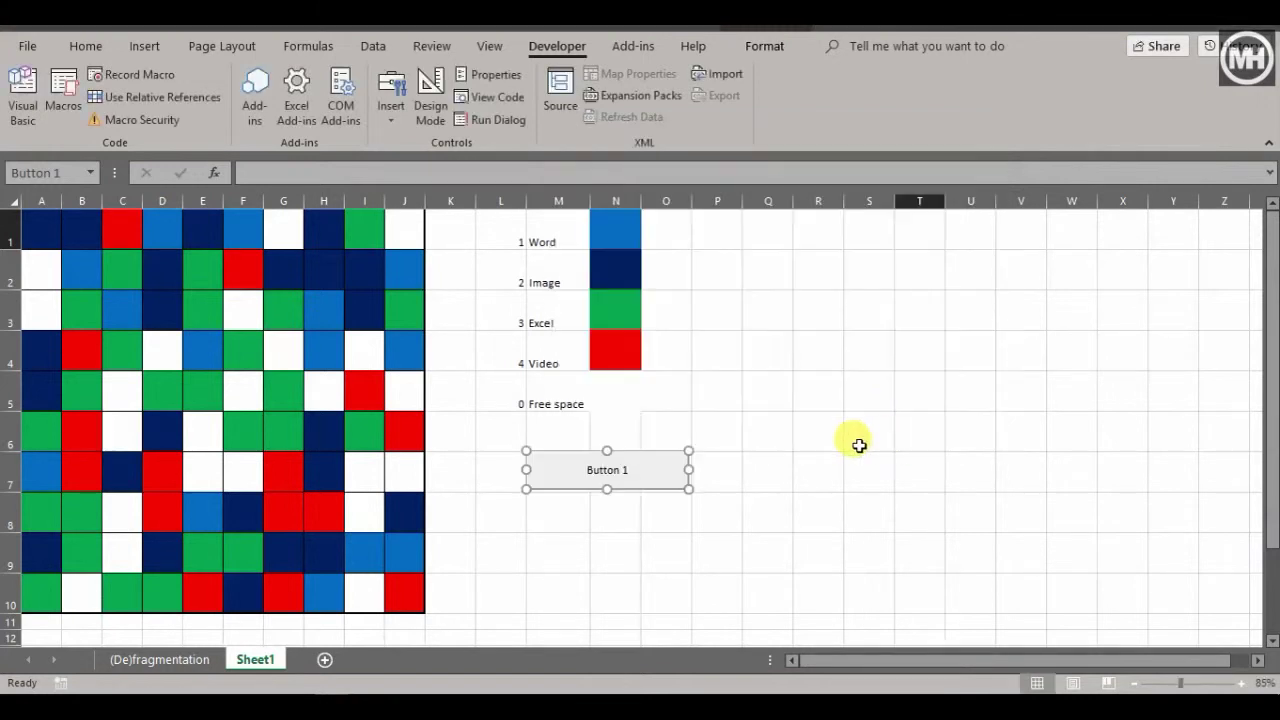
click(765, 465)
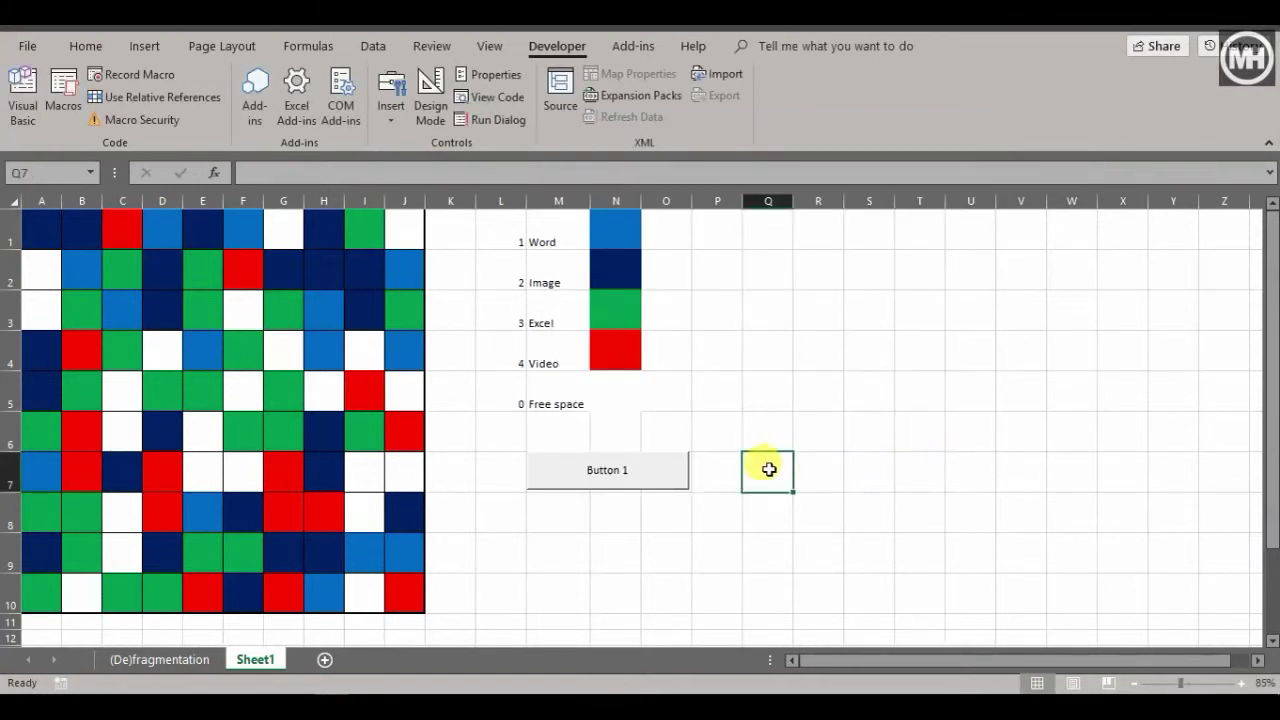
click(622, 462)
click(623, 468)
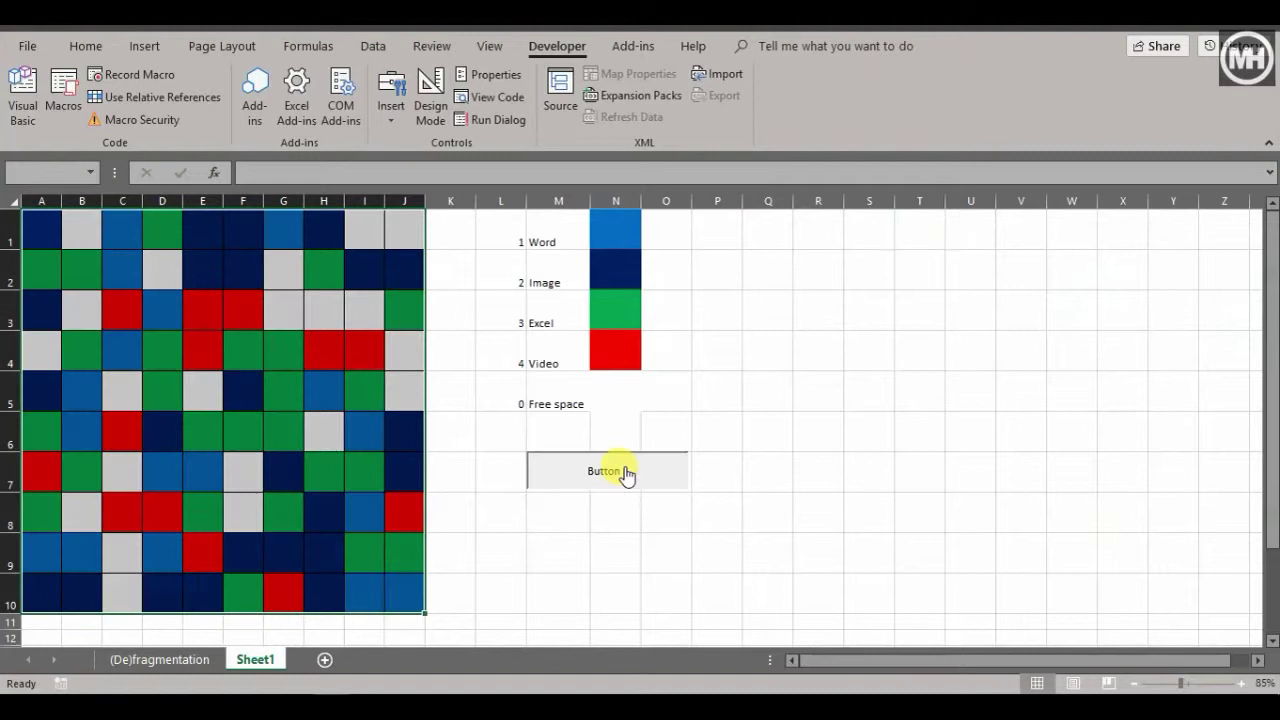
click(625, 472)
click(625, 472)
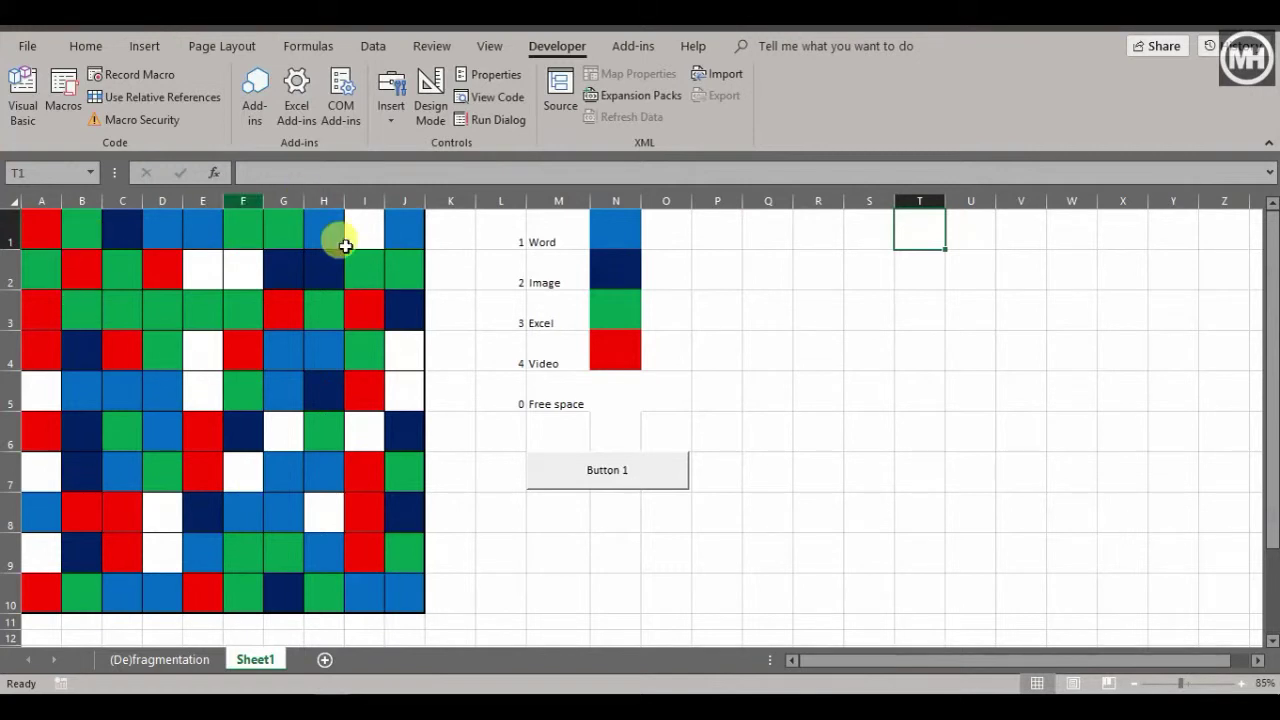
click(628, 482)
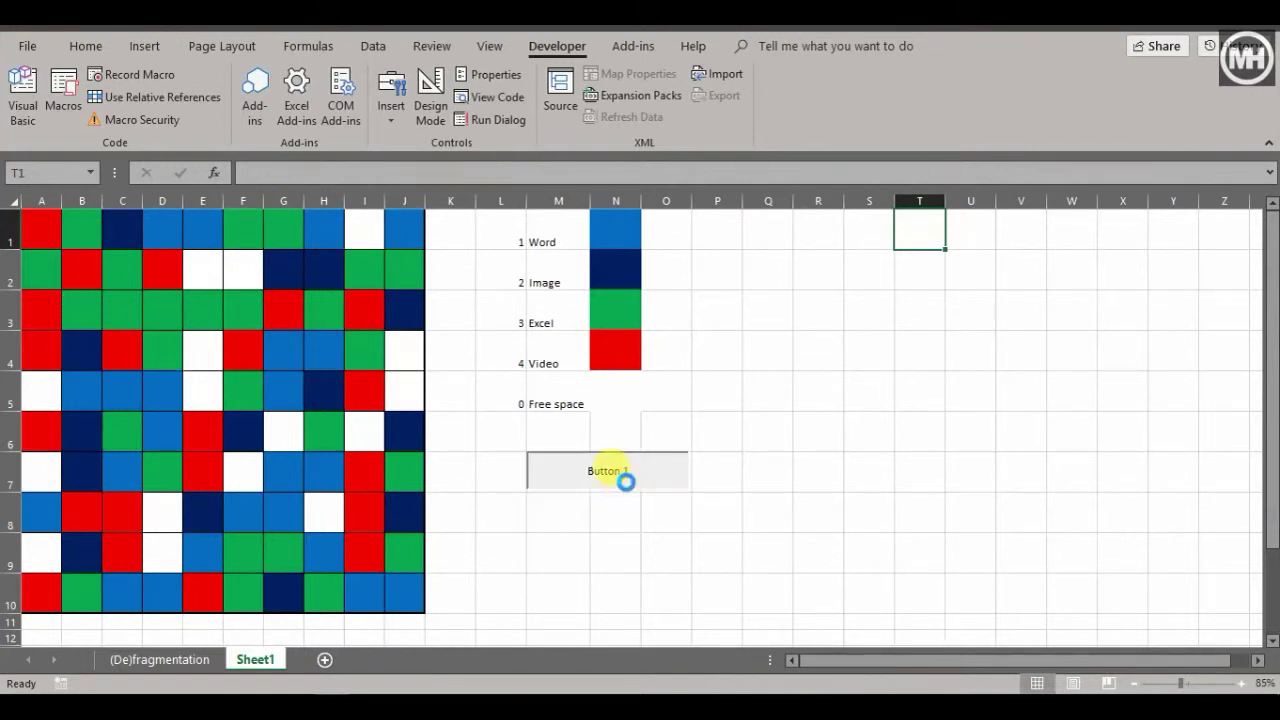
click(628, 477)
click(630, 478)
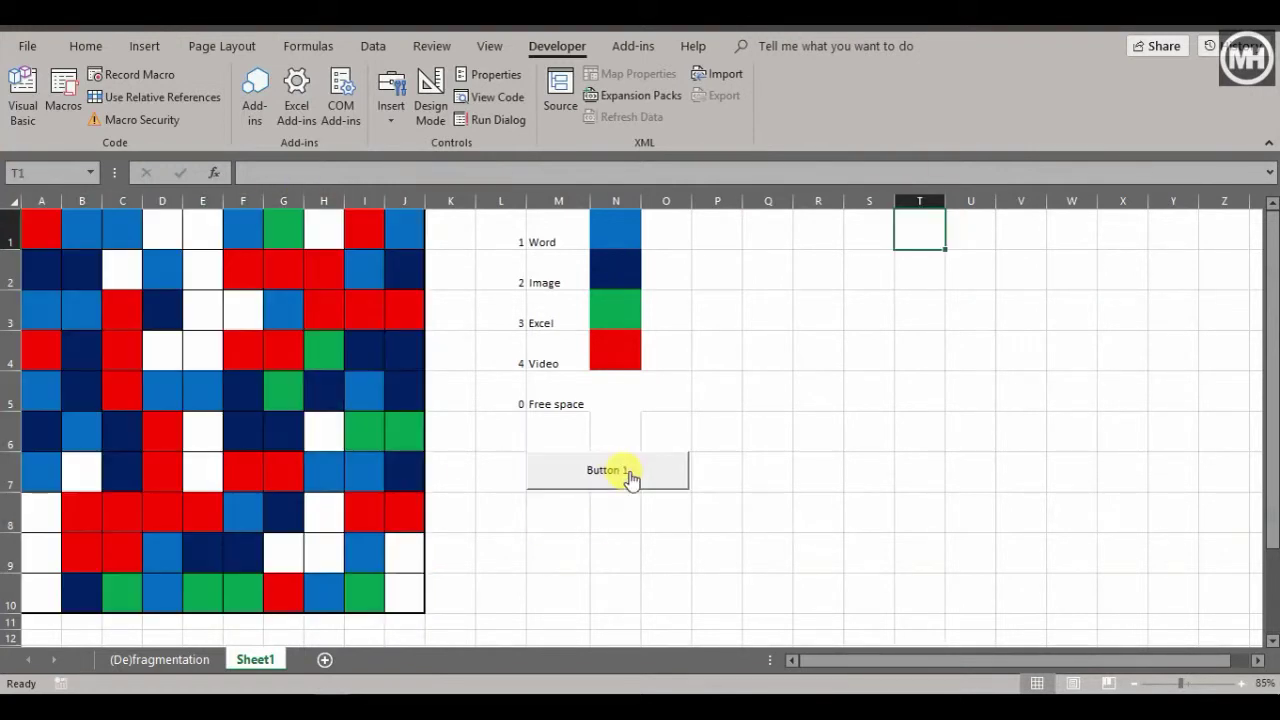
click(629, 475)
click(629, 473)
click(628, 470)
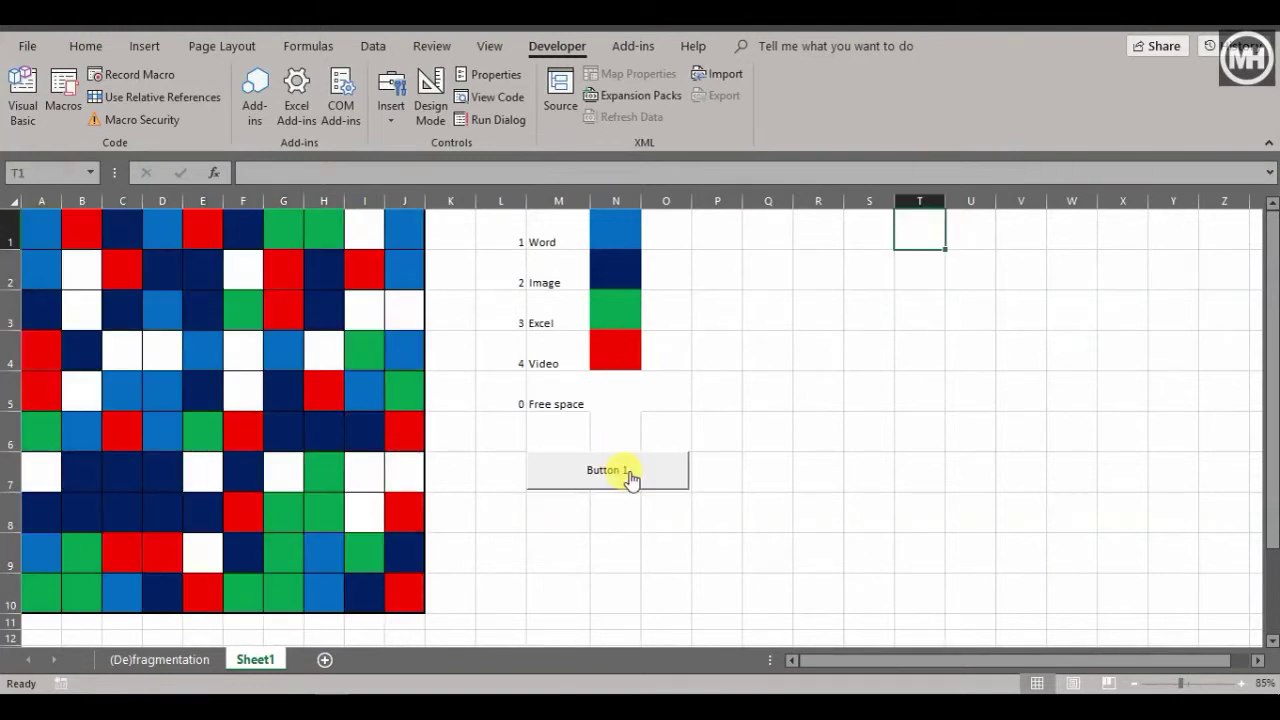
click(628, 477)
click(628, 477)
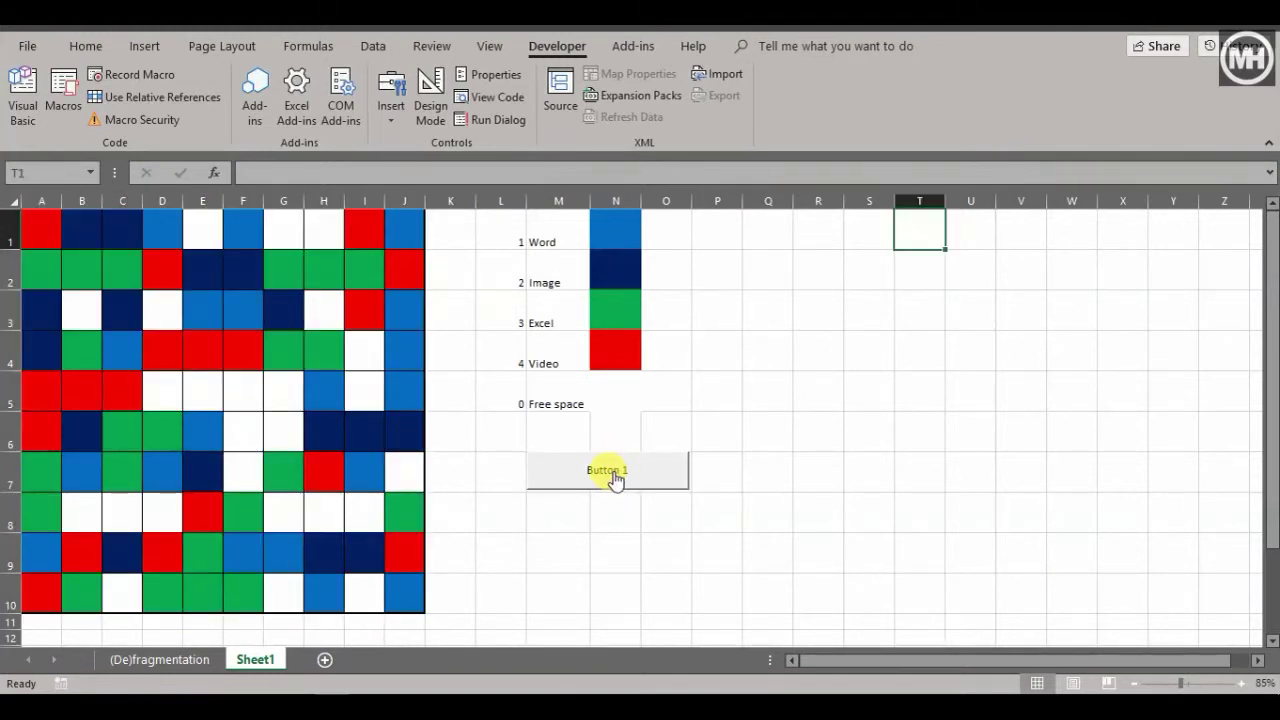
ctrl+click(613, 477)
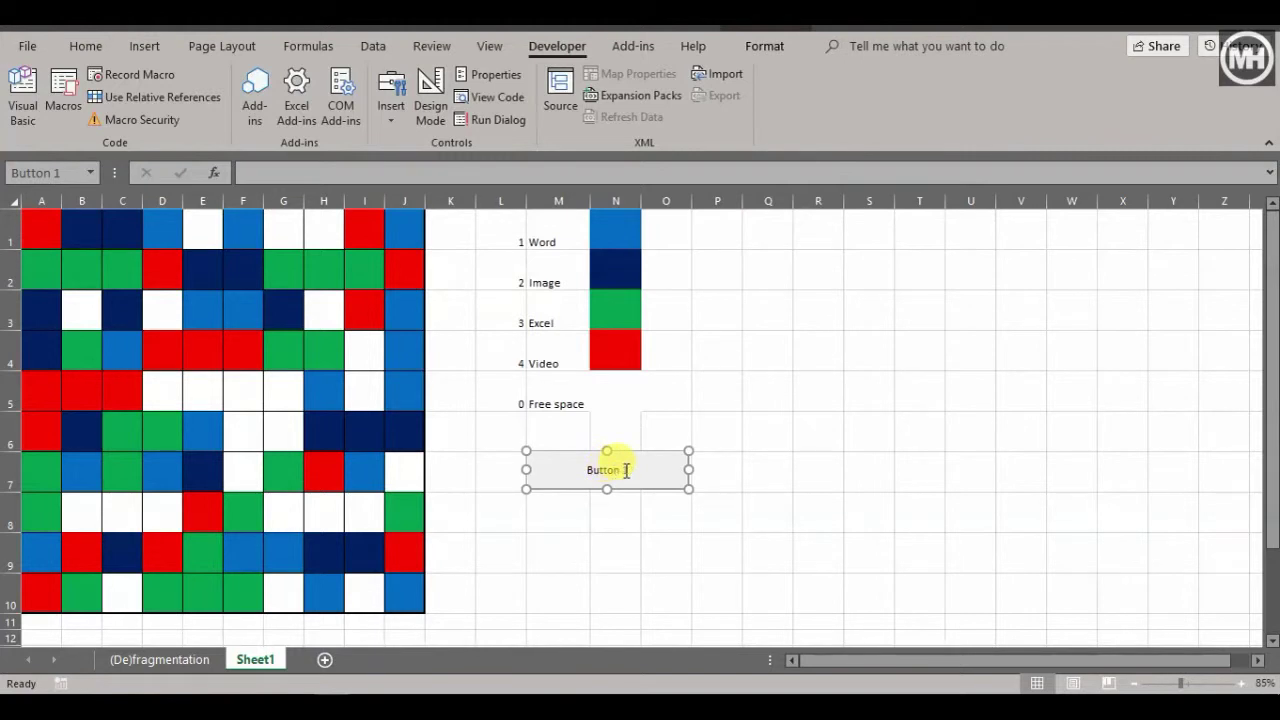
Change the button caption to FRAGMENT and test that it reshuffles the grid.
click(591, 469)
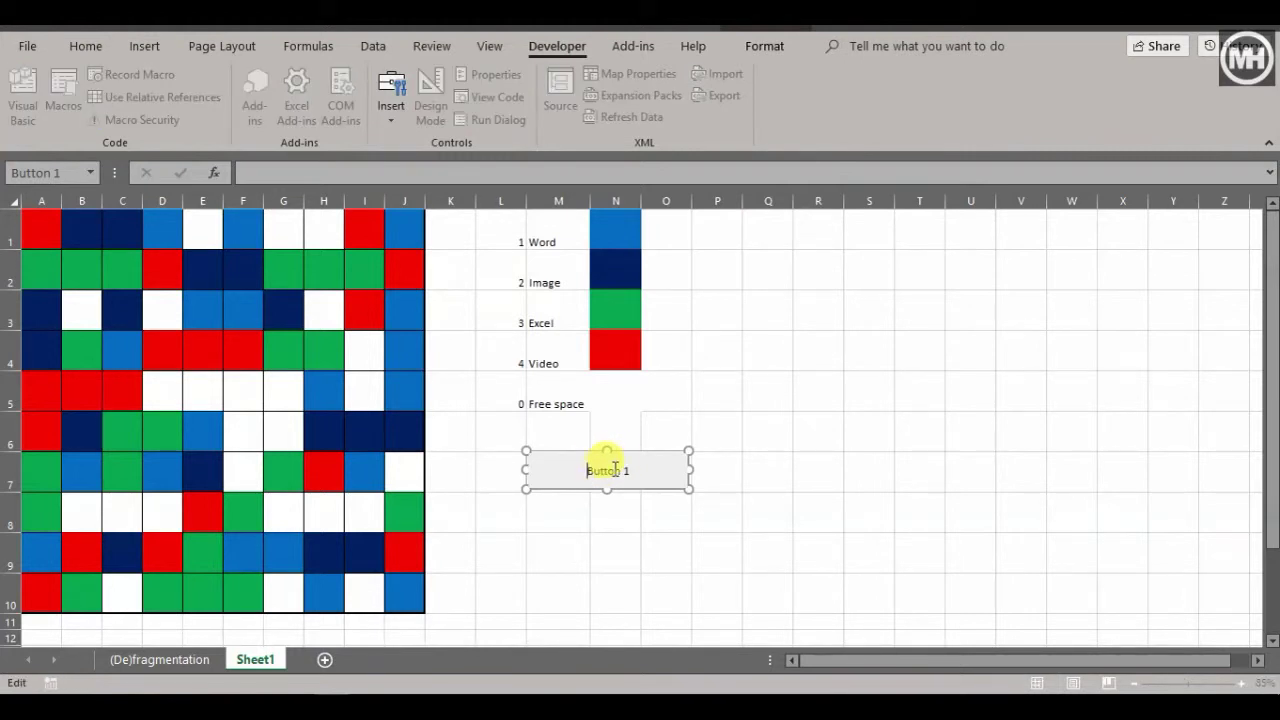
key(Delete)
key(Delete)
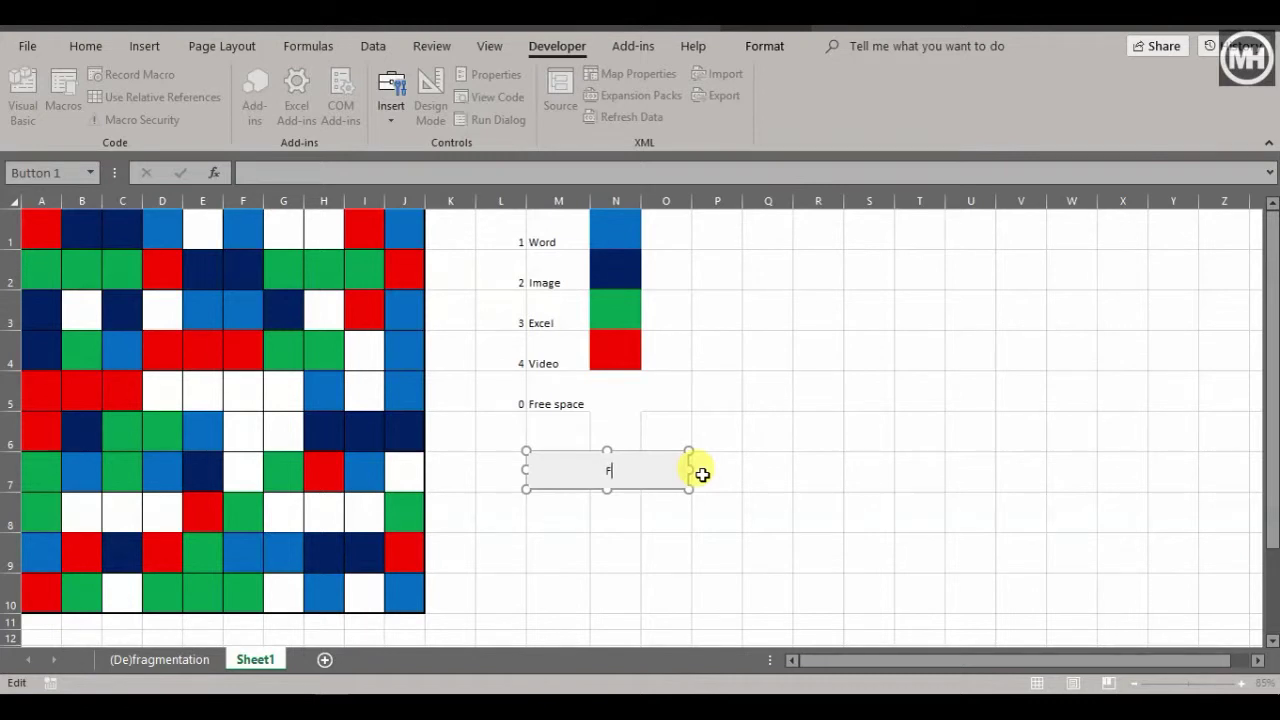
click(611, 472)
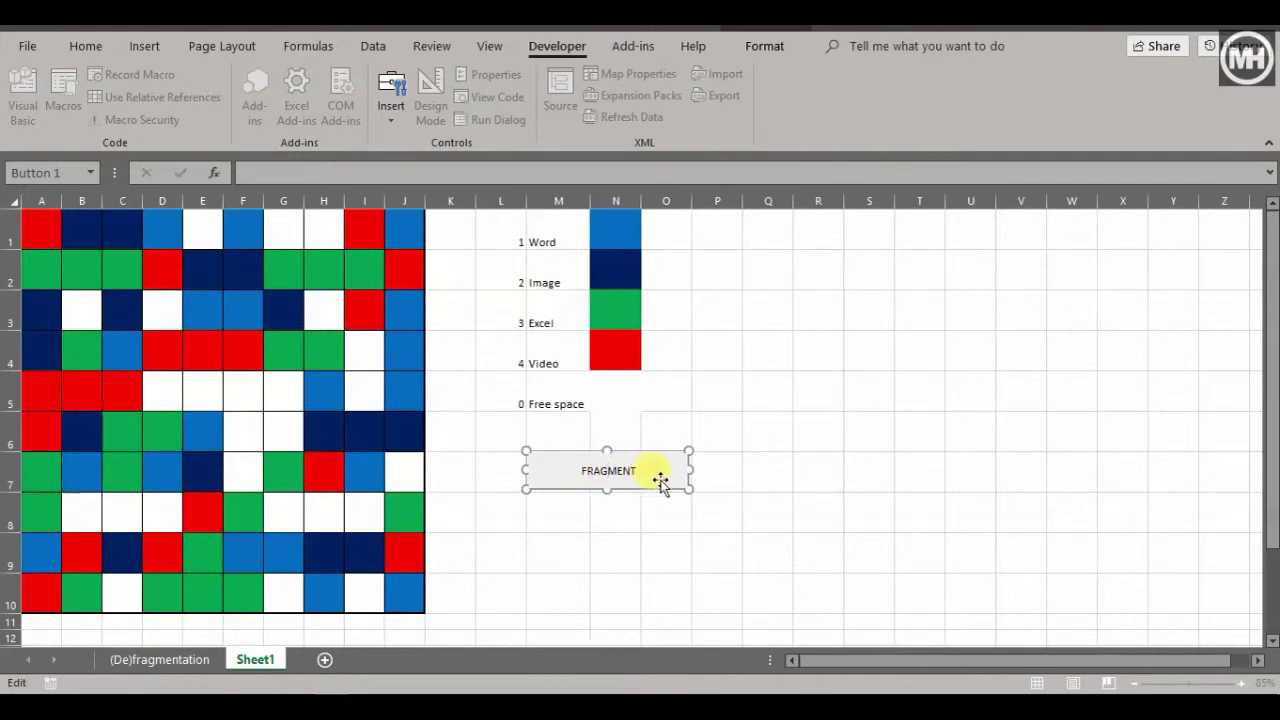
click(724, 478)
click(648, 488)
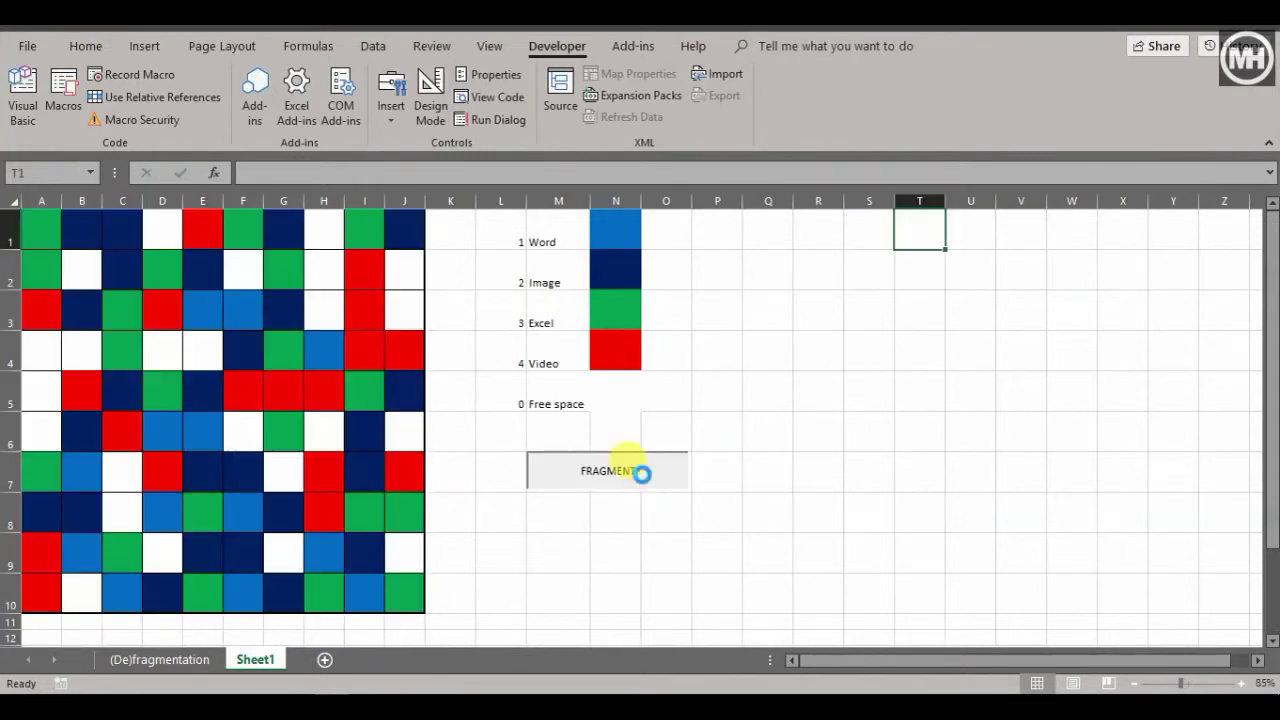
Reposition the FRAGMENT button just below the legend.
ctrl+click(672, 463)
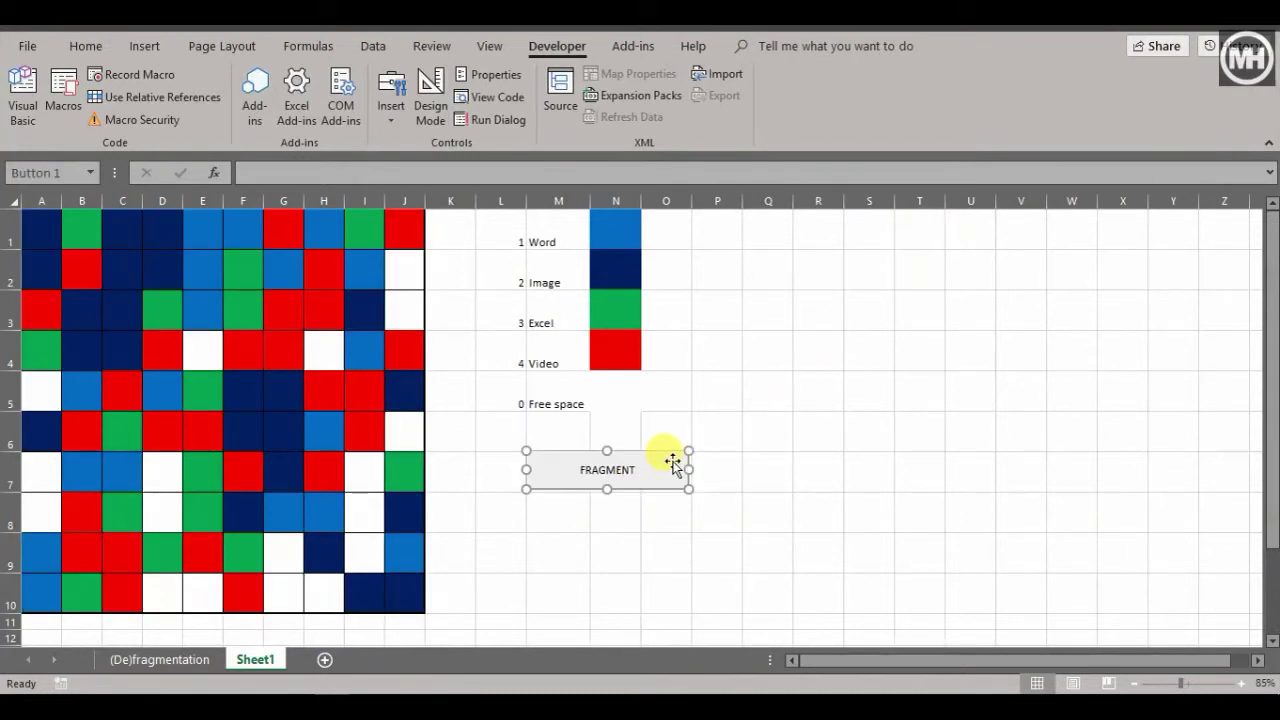
drag(663, 485, 661, 464)
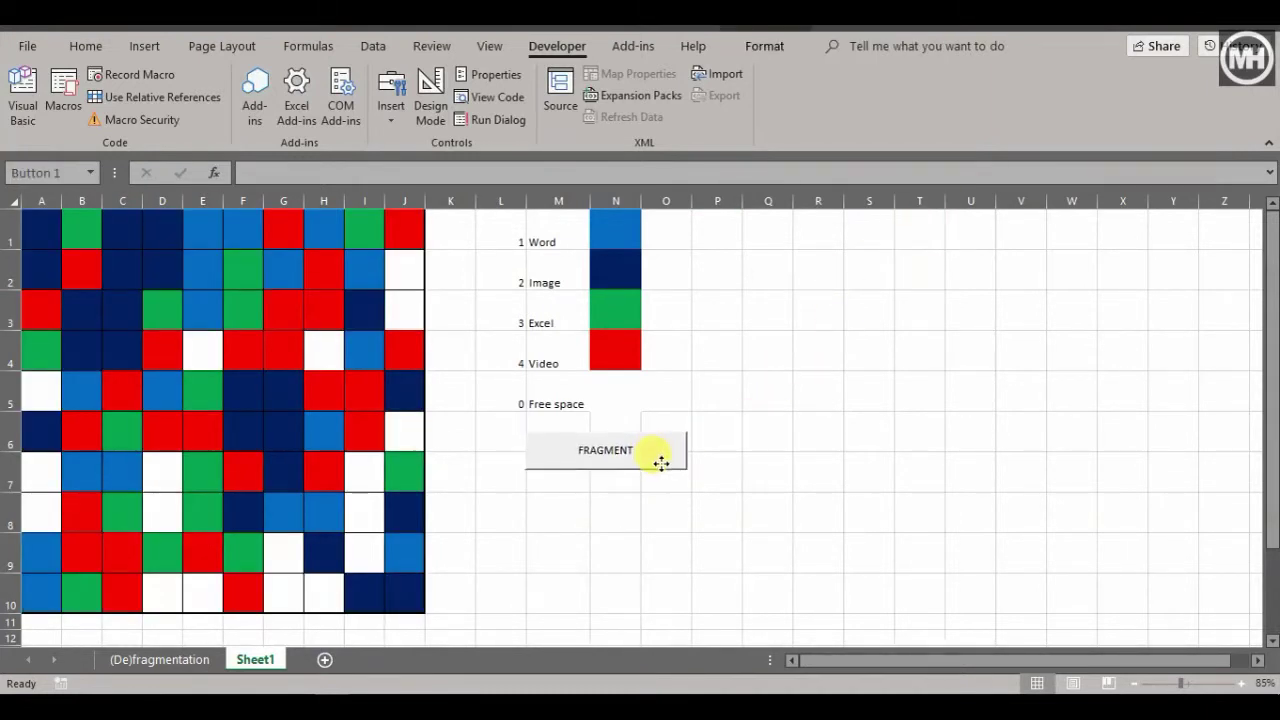
click(765, 479)
ctrl+click(646, 460)
drag(646, 466, 646, 483)
click(751, 473)
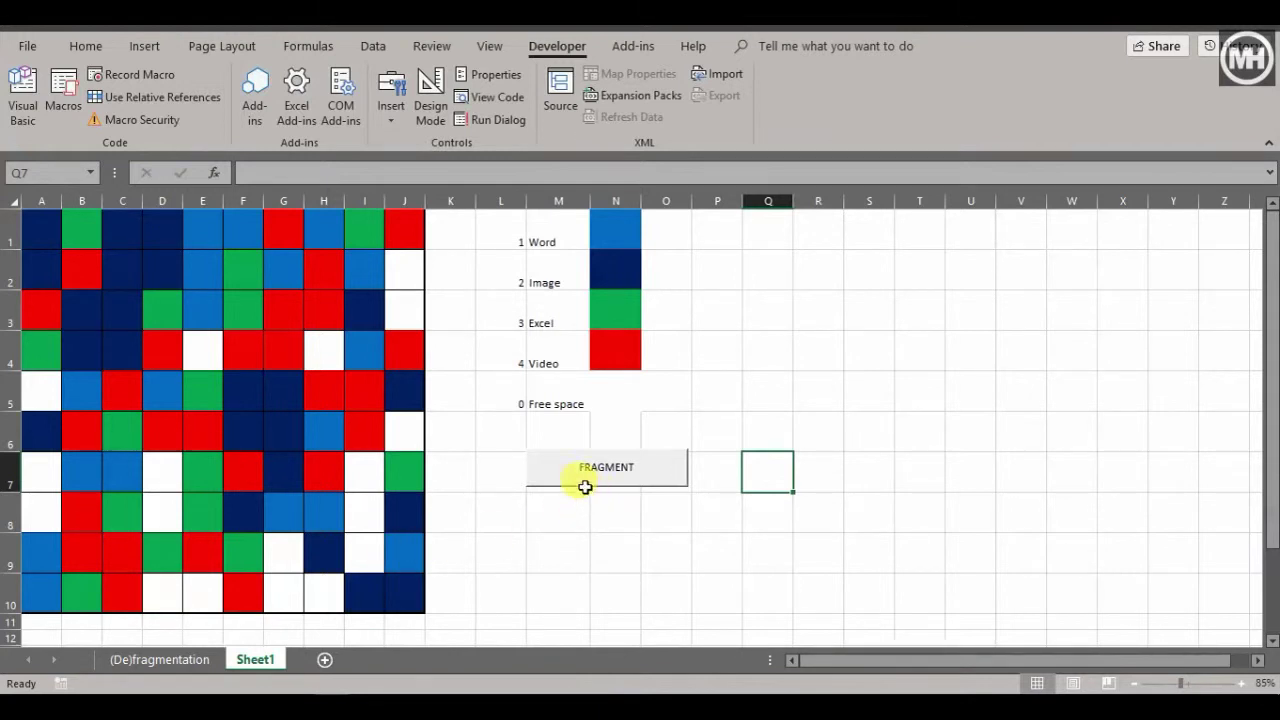
Record a macro named Defragment in This Workbook, described 'Defrags the data!'.
click(125, 74)
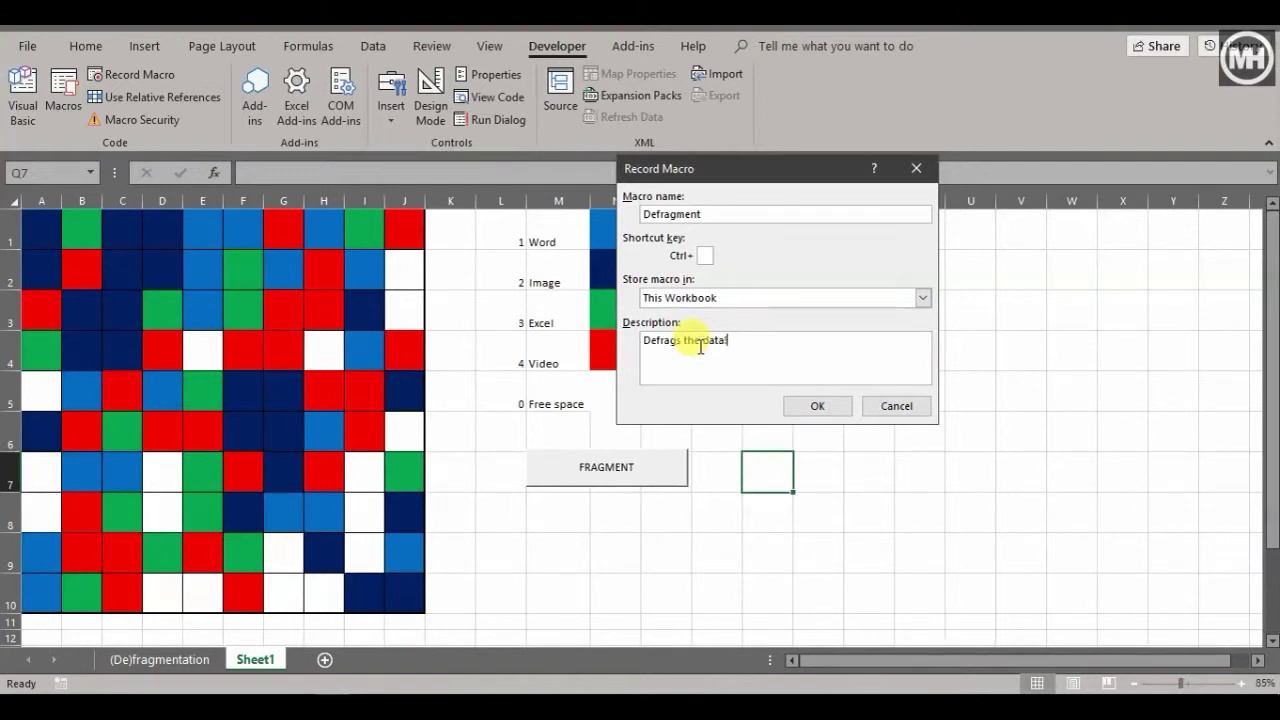
click(814, 407)
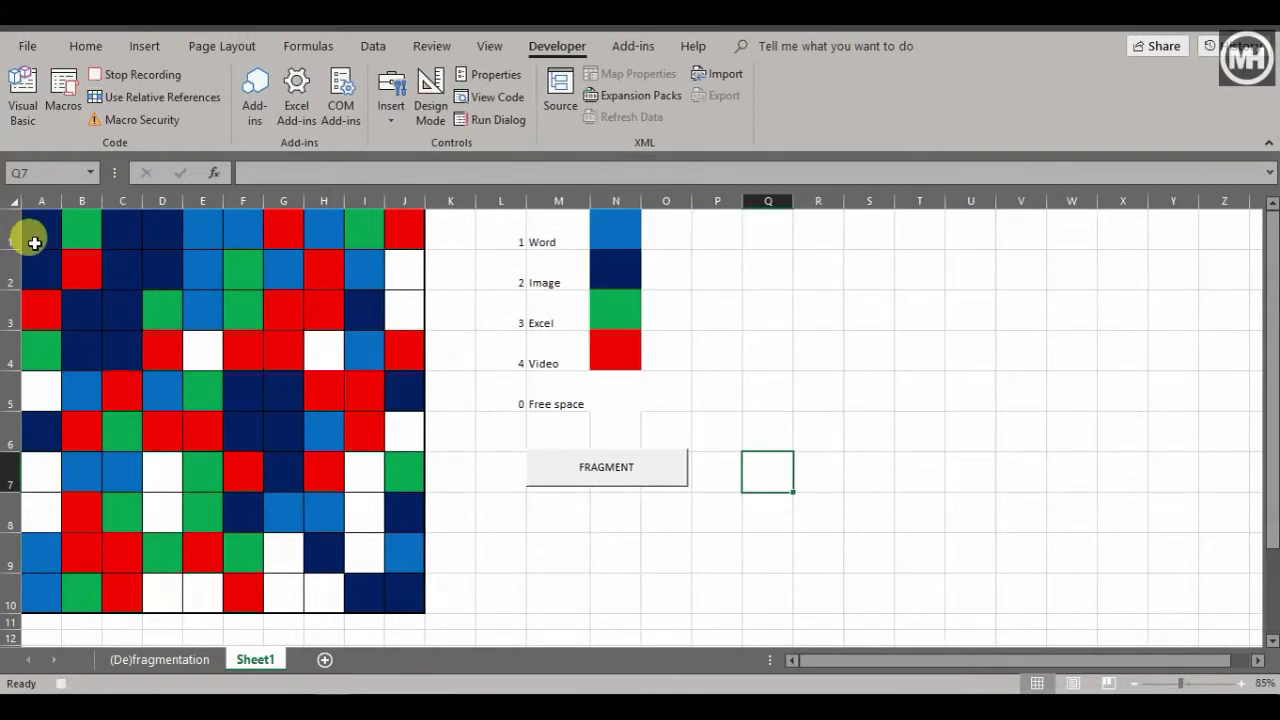
Clear the whole A1:J10 grid, leaving A1 active.
drag(34, 242, 400, 577)
key(Delete)
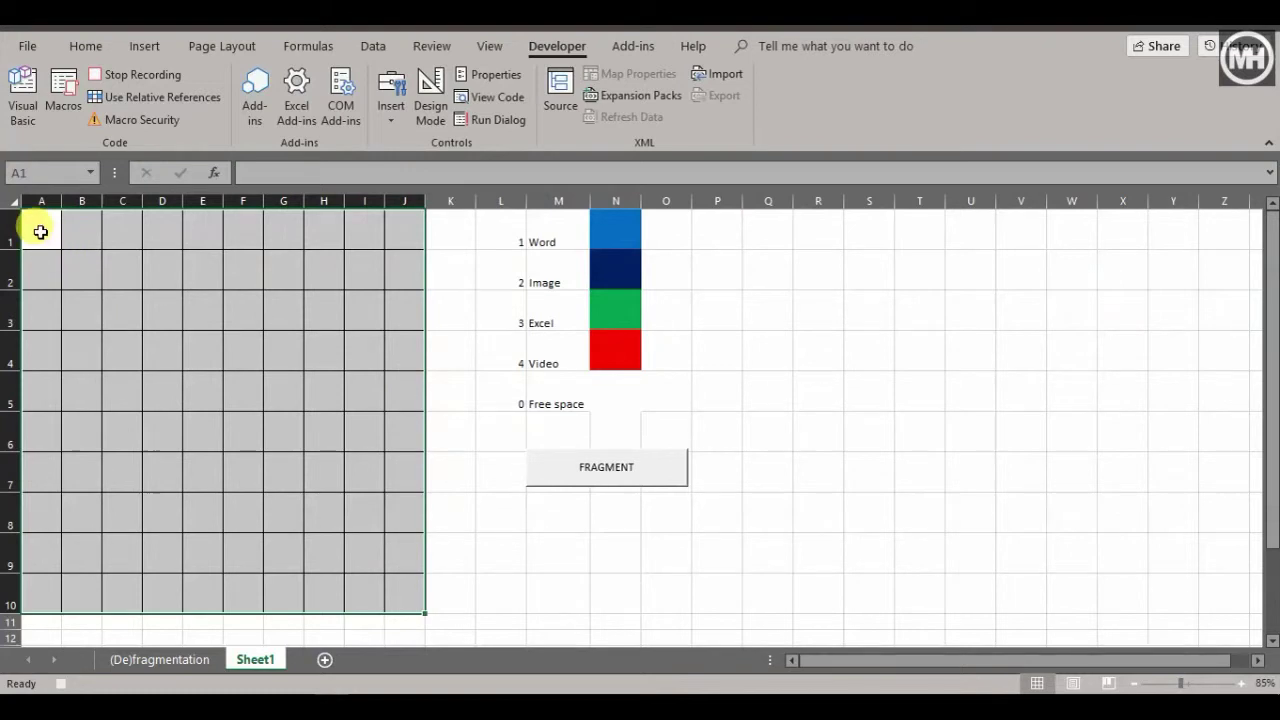
click(40, 232)
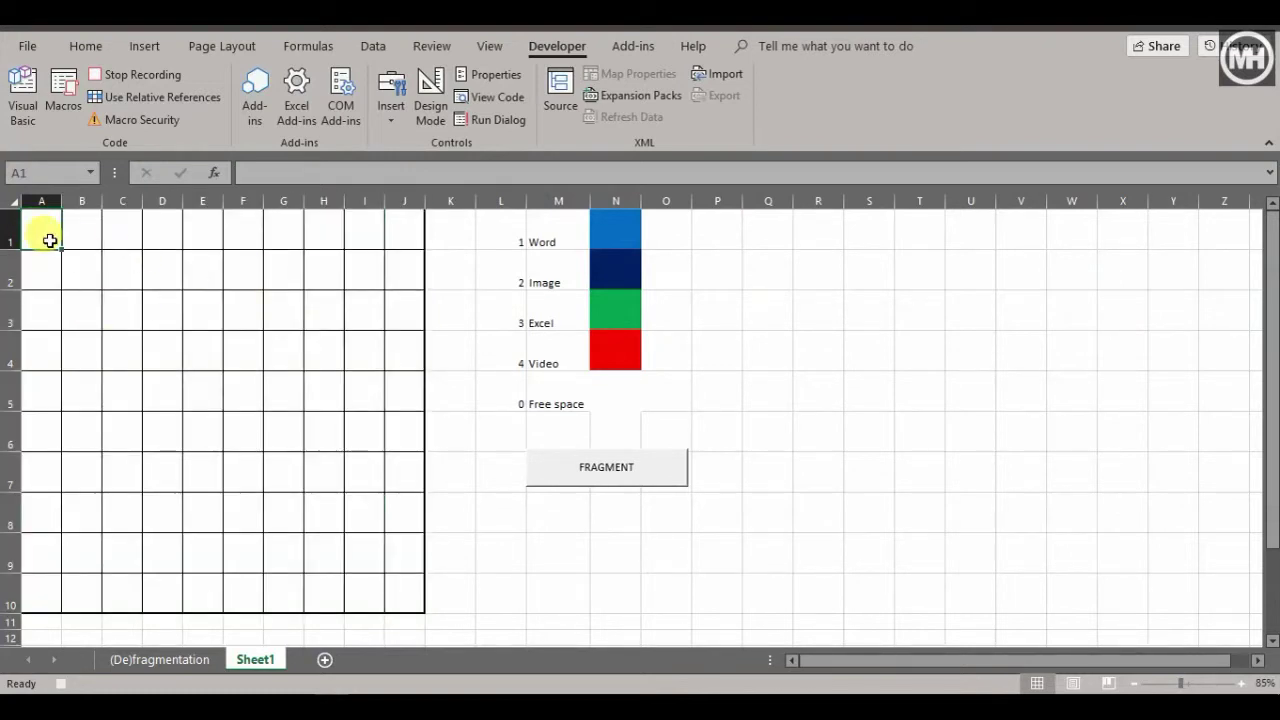
Fill A1:J2 with 1, A3:J5 with 2 and A6:J8 with 3.
drag(47, 229, 394, 263)
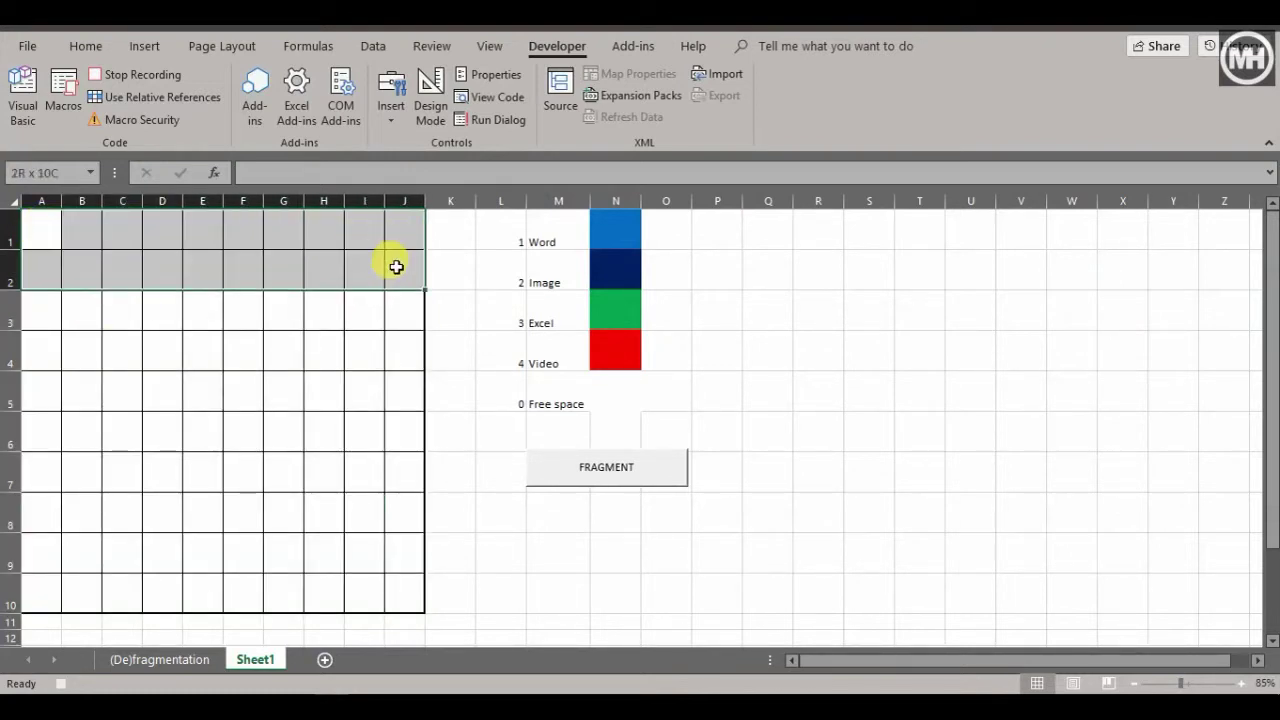
click(403, 169)
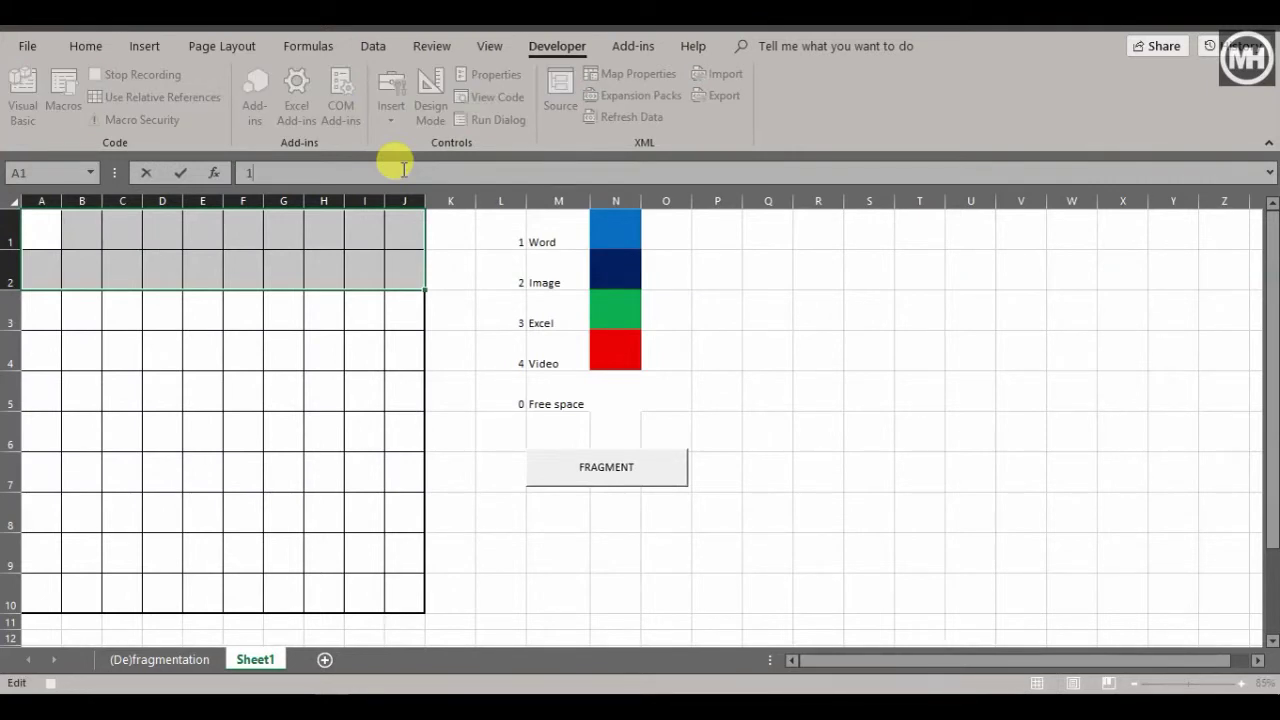
key(ctrl+Return)
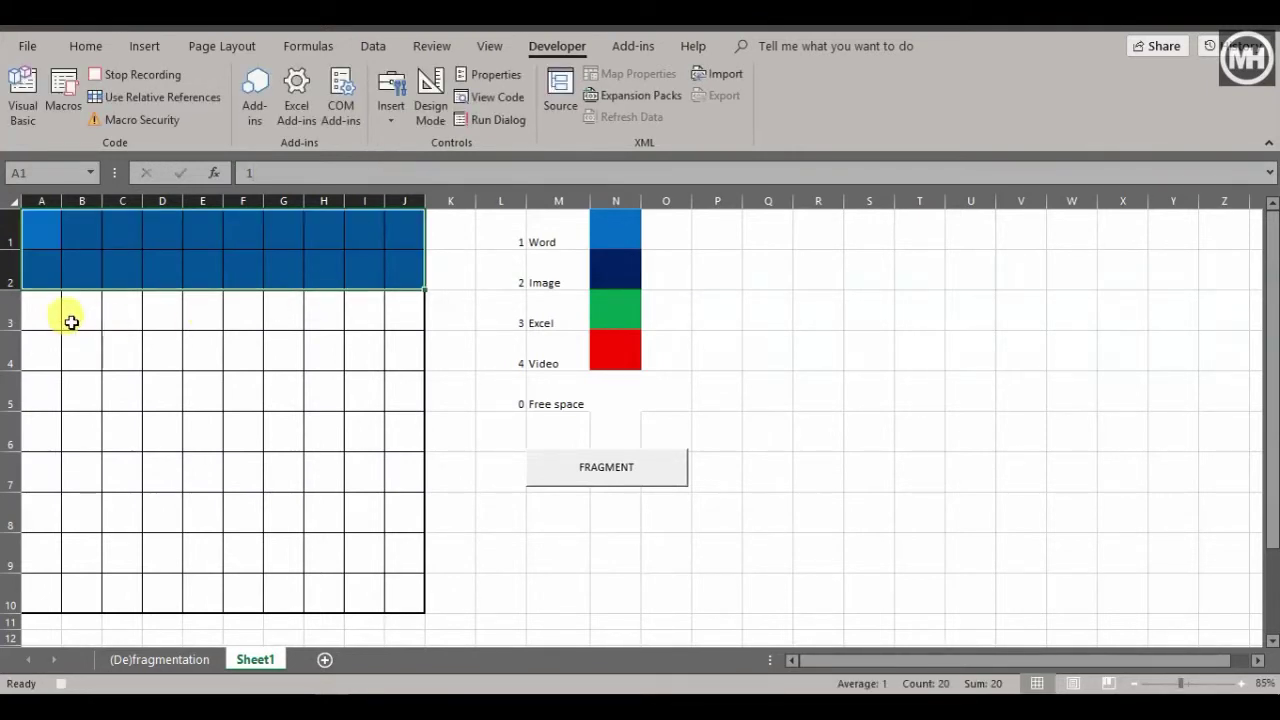
drag(43, 318, 399, 397)
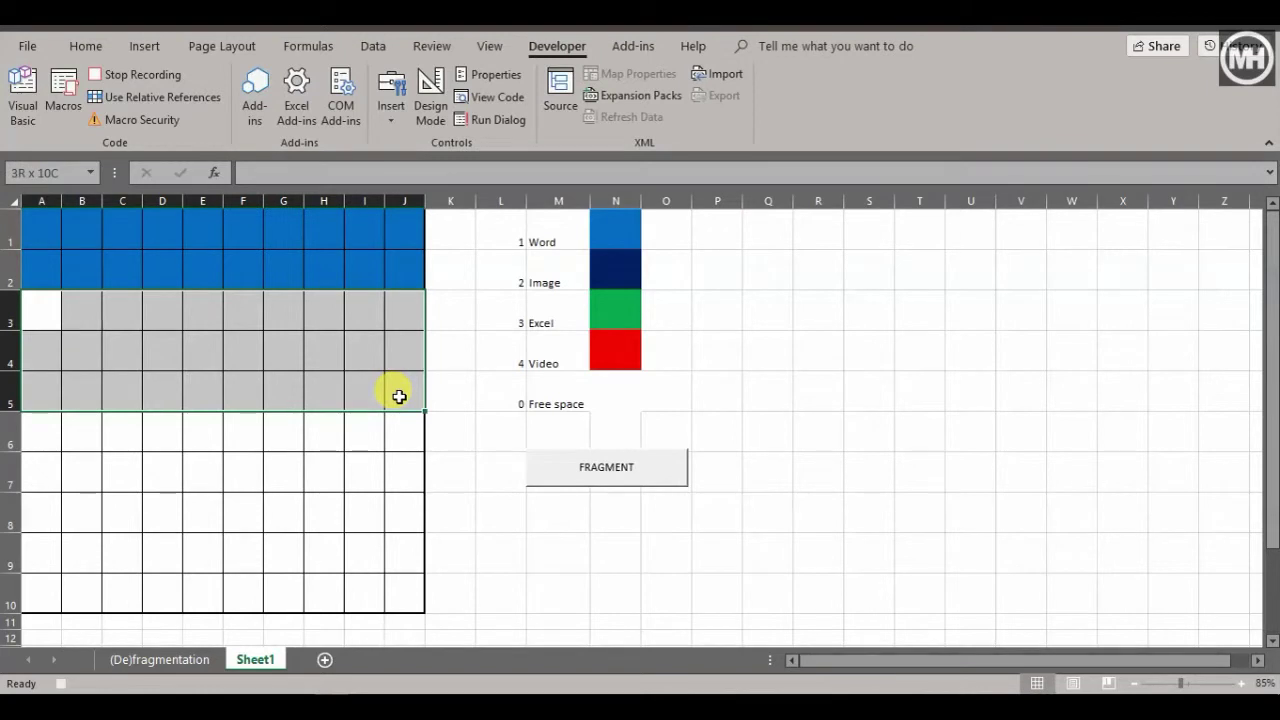
click(368, 173)
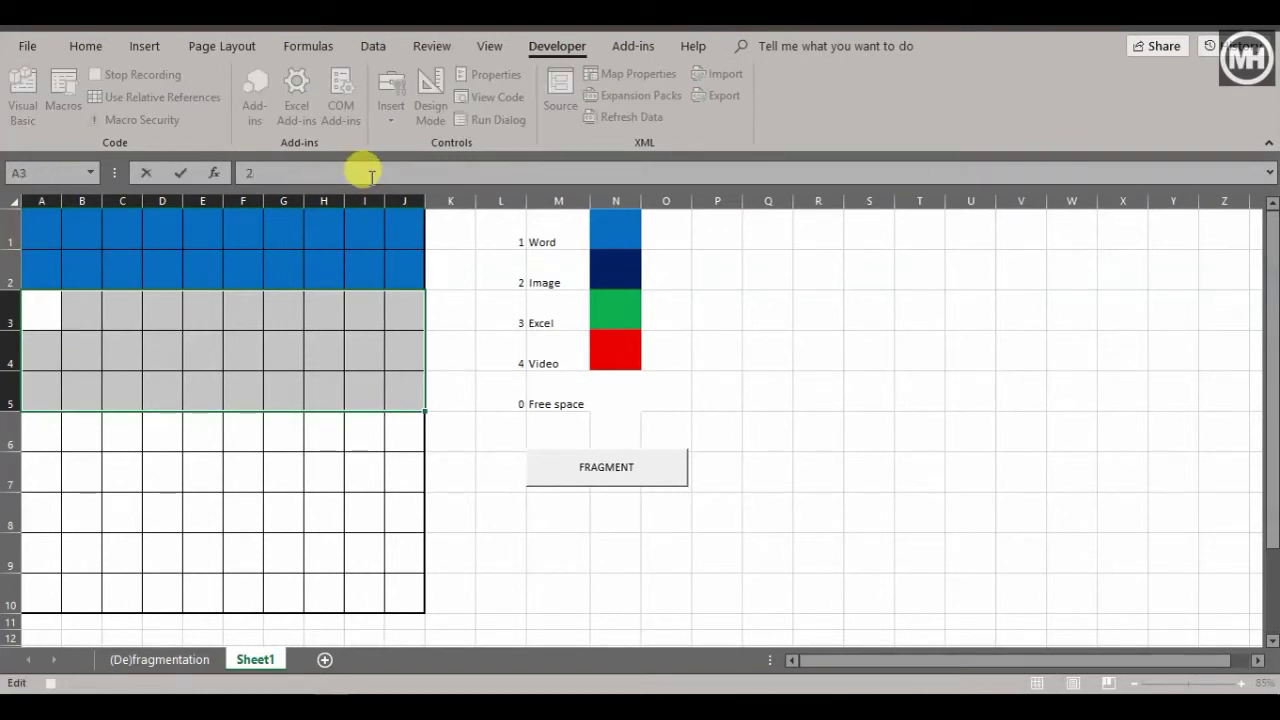
key(ctrl+Return)
drag(48, 427, 391, 511)
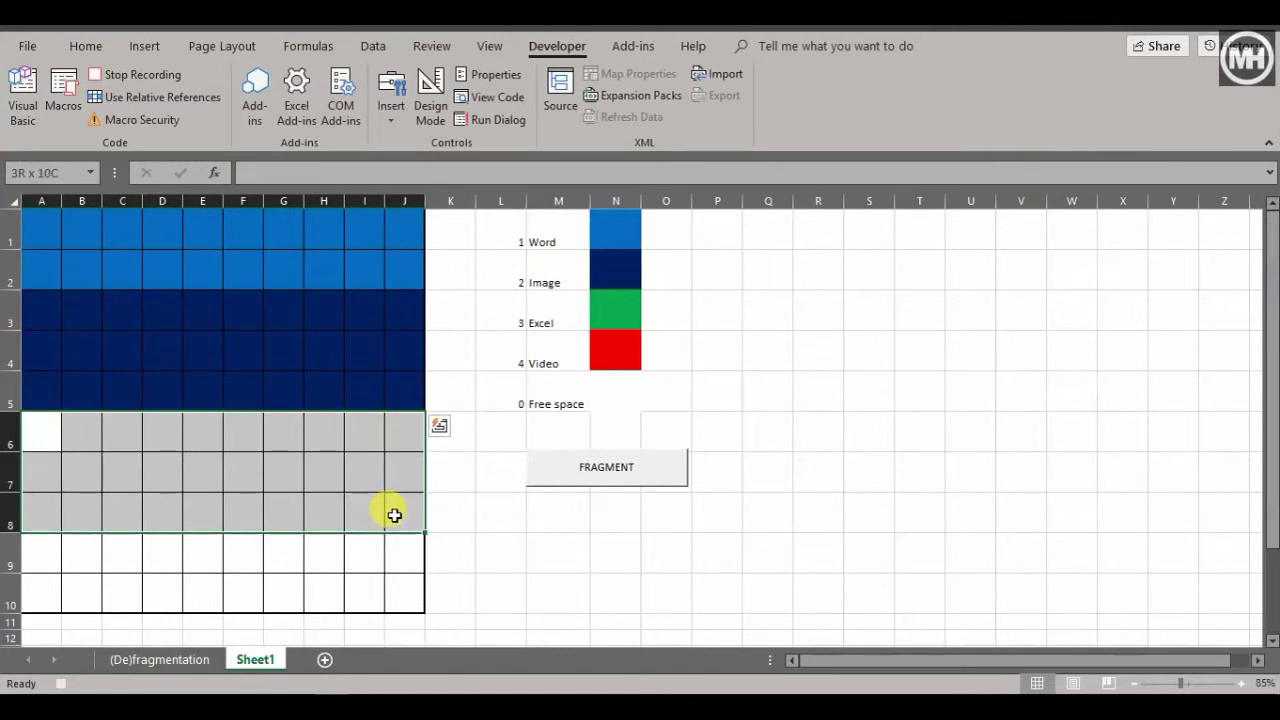
click(410, 169)
key(ctrl+Return)
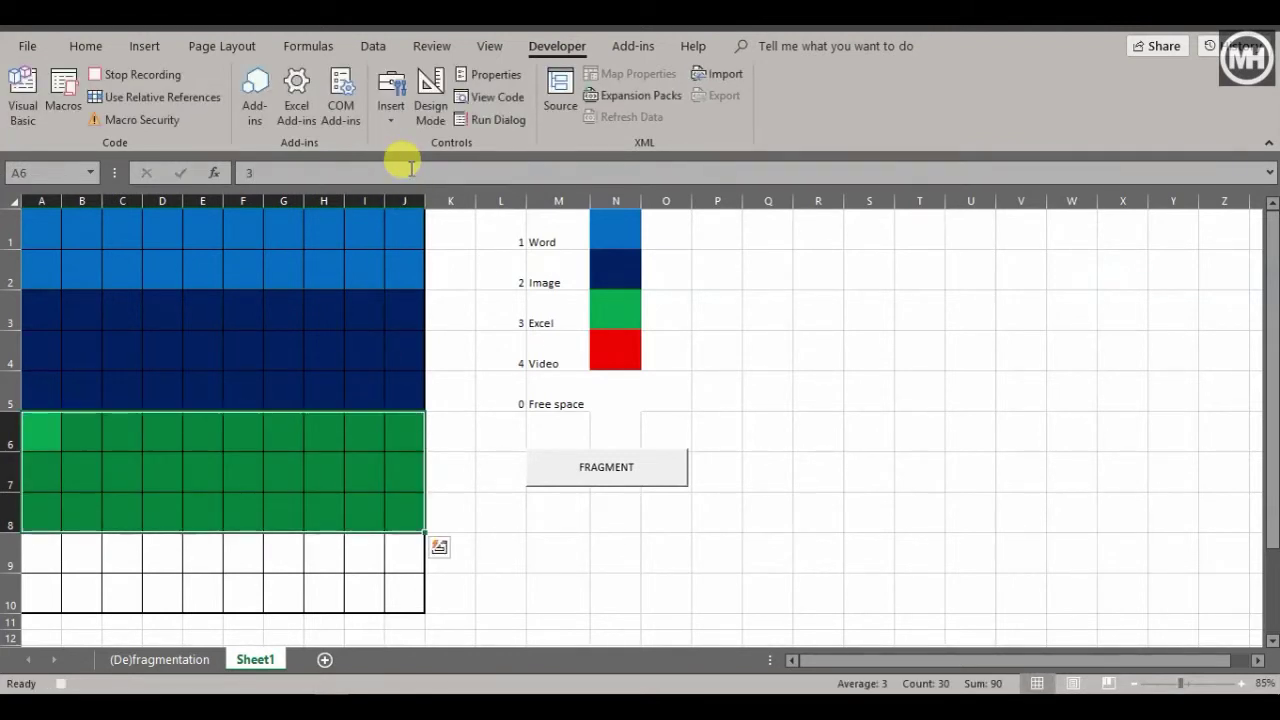
Fill A9:J10 with 4, select T1 and stop recording the Defragment macro.
drag(28, 556, 284, 595)
click(425, 170)
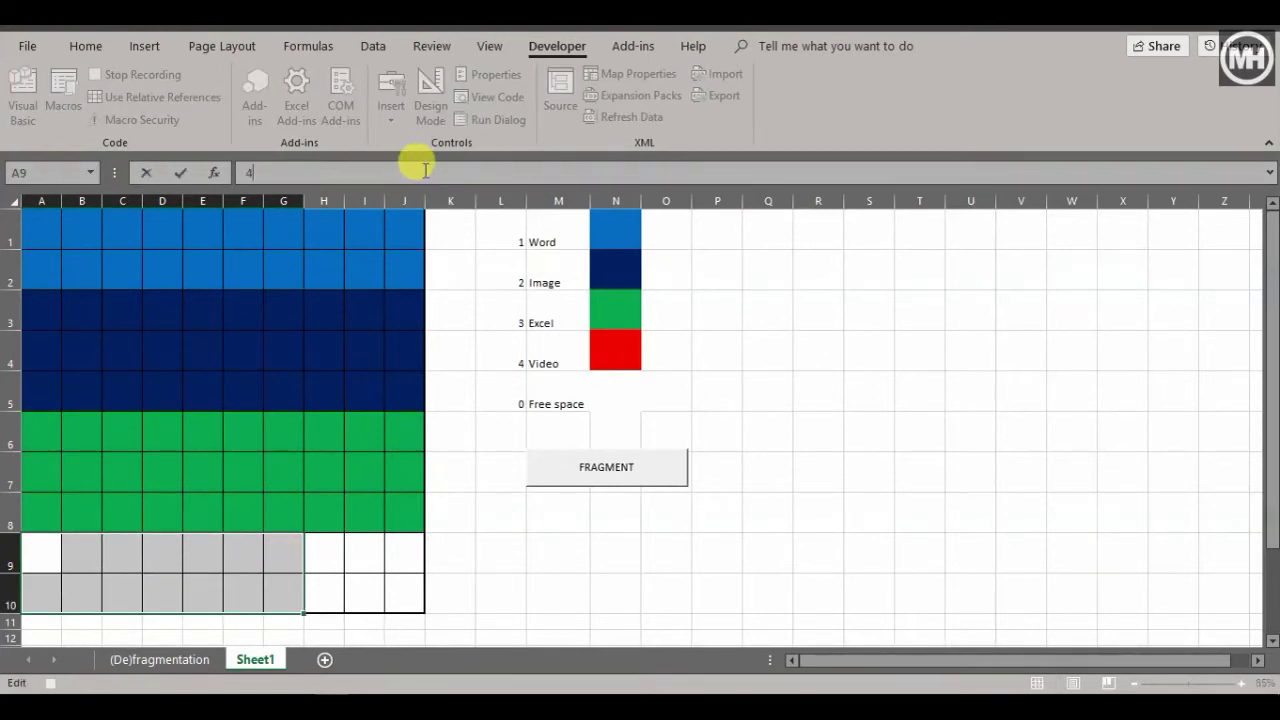
key(ctrl+Return)
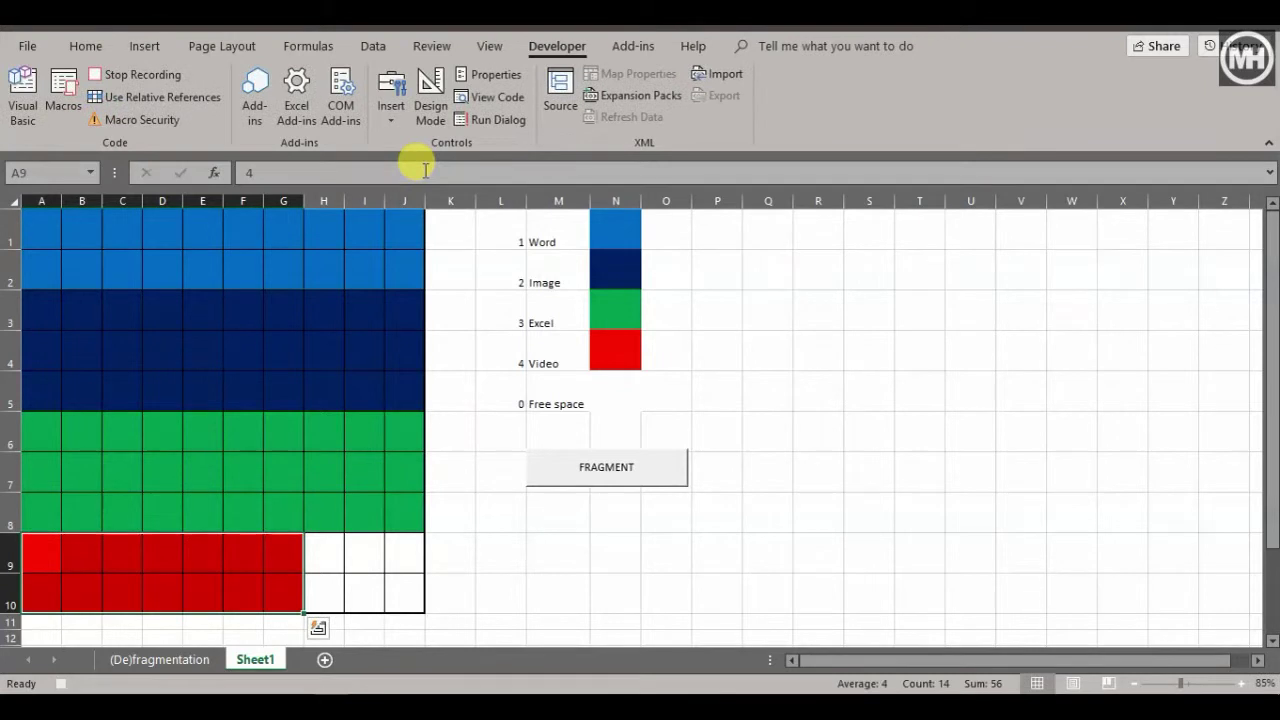
click(342, 551)
drag(342, 551, 404, 595)
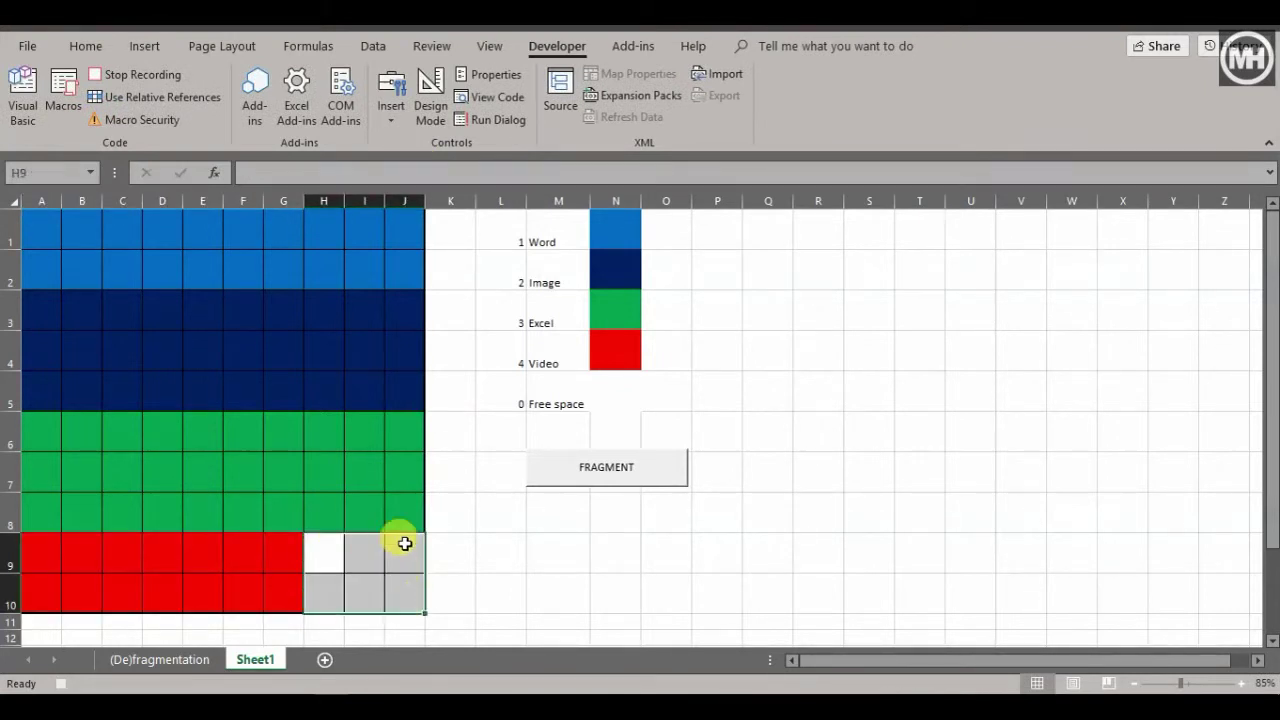
click(440, 170)
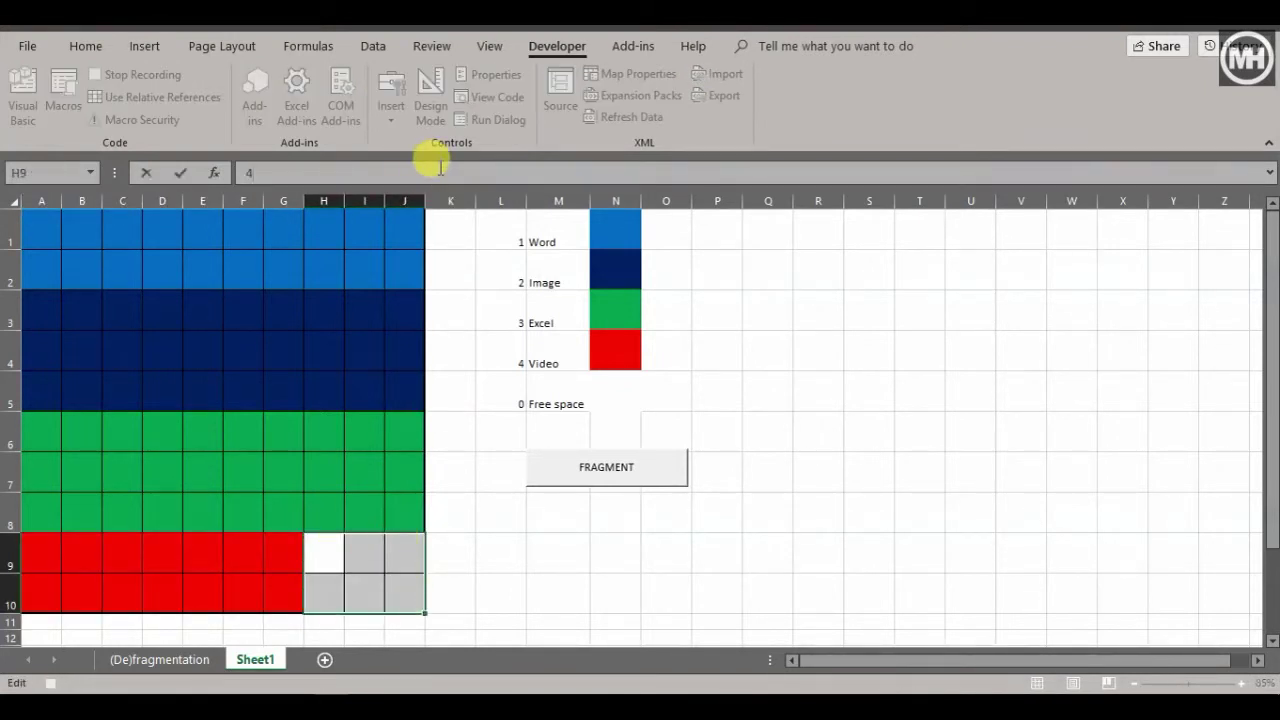
key(ctrl+Return)
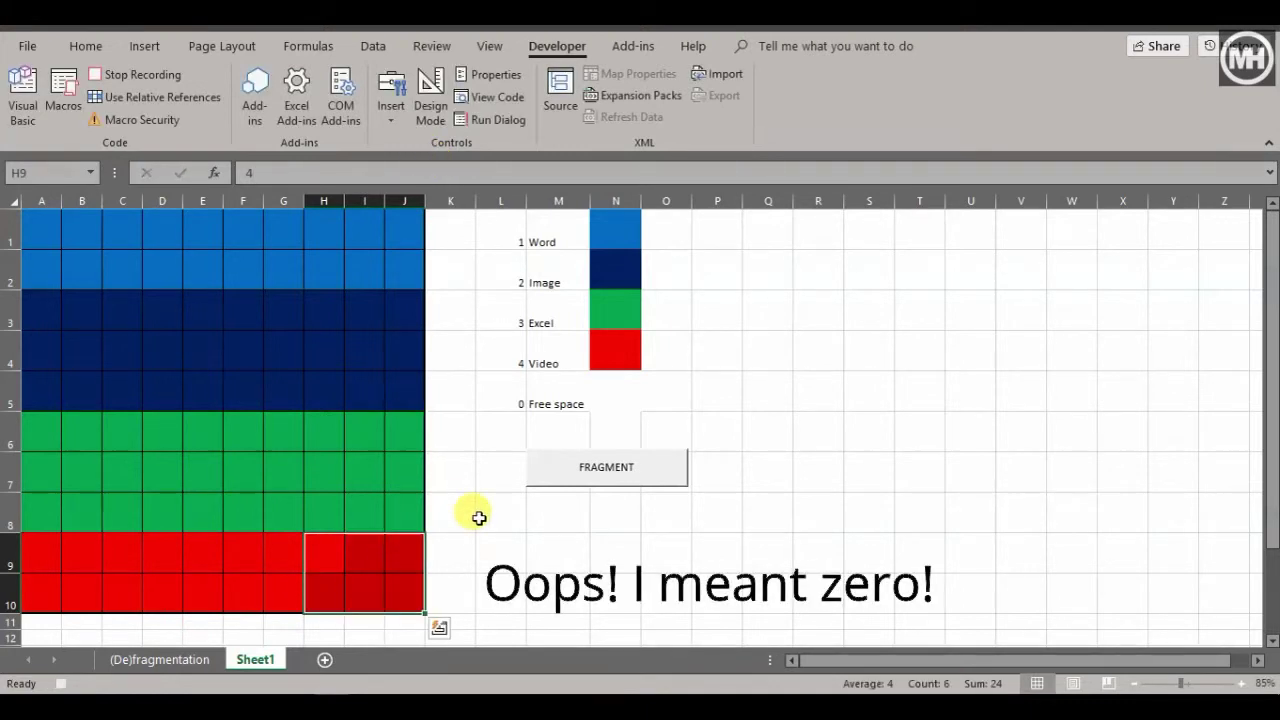
click(924, 213)
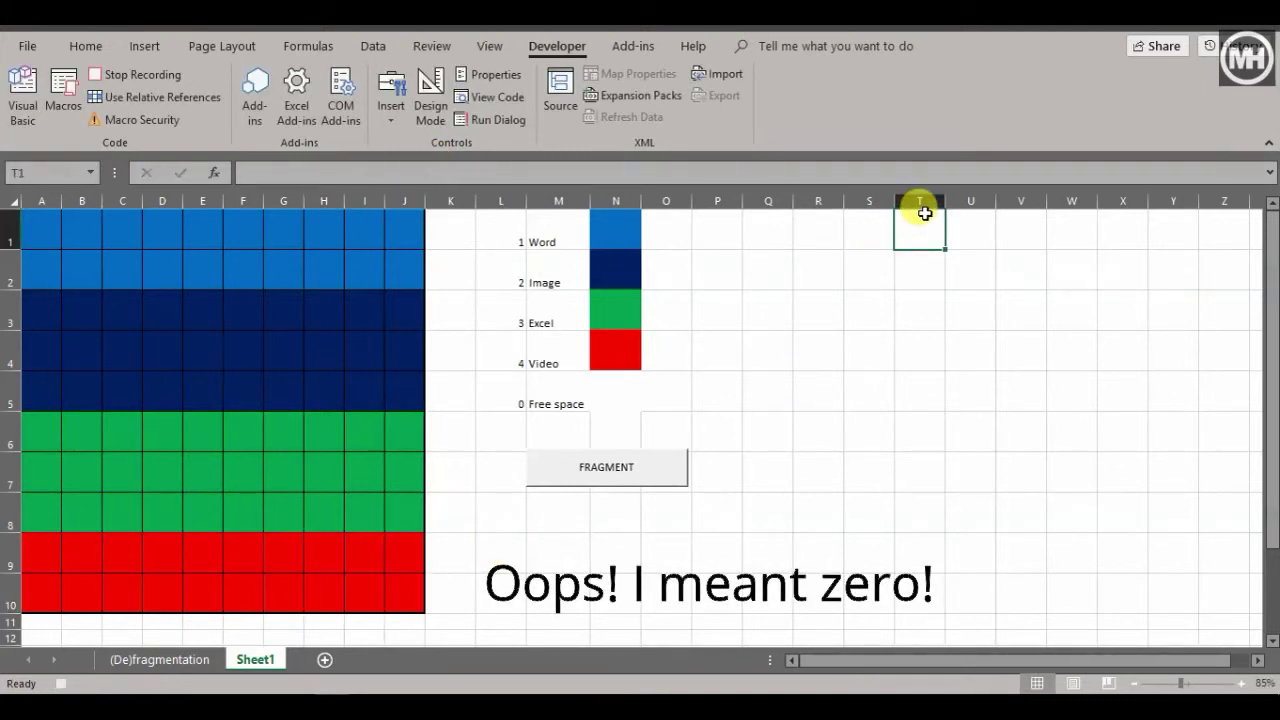
click(163, 85)
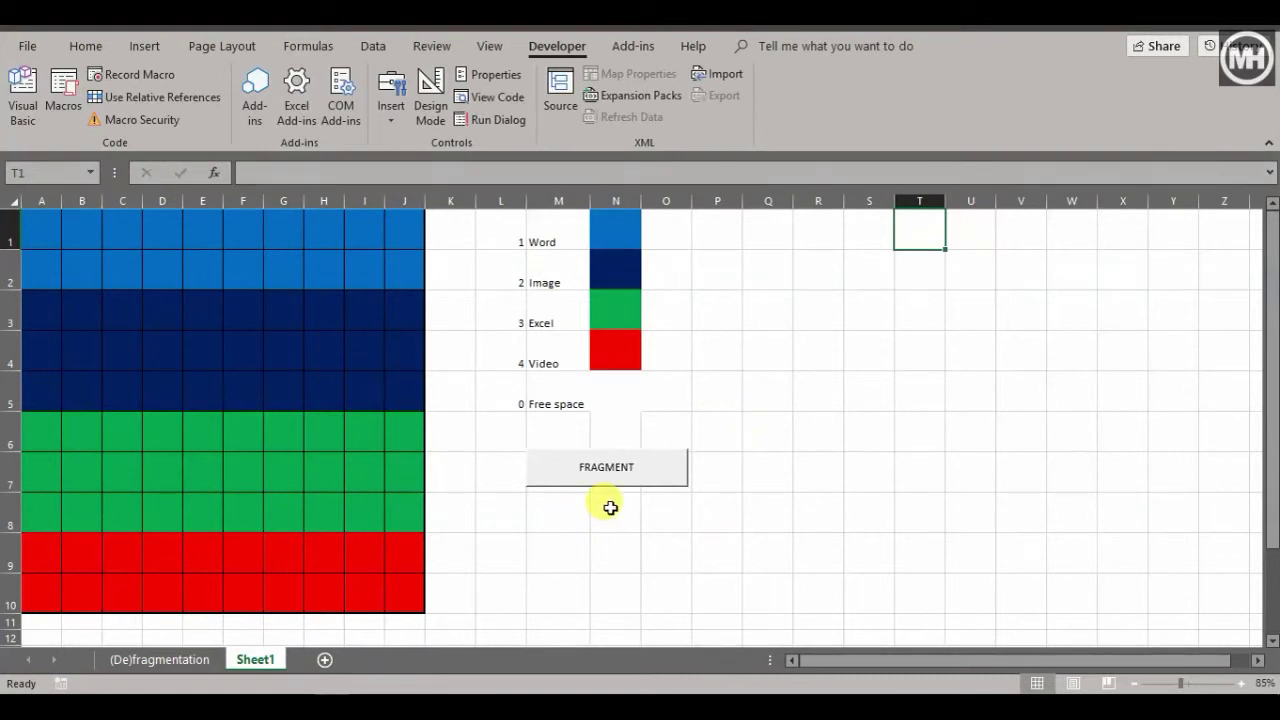
Draw a form button under FRAGMENT, assign the Defragment macro, and clear its default caption.
click(390, 98)
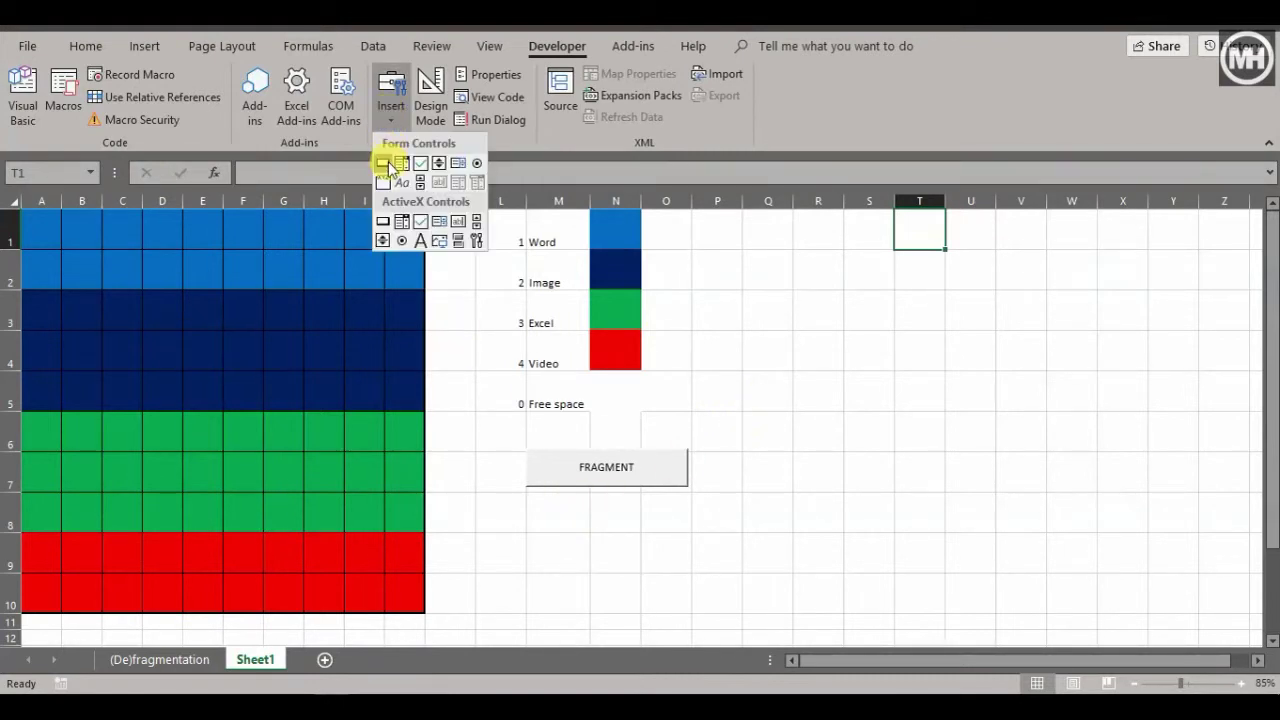
click(384, 163)
mouse_move(530, 500)
mouse_down()
mouse_move(675, 517)
mouse_move(686, 540)
mouse_up()
click(596, 210)
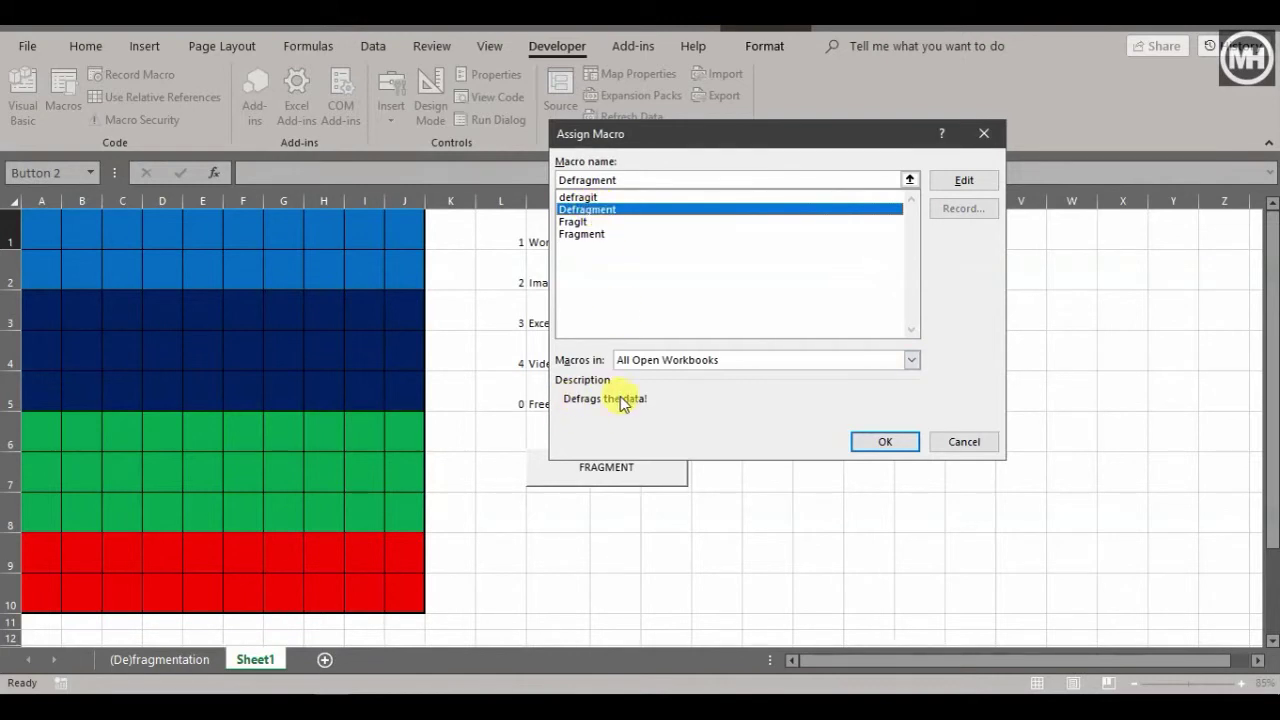
click(884, 443)
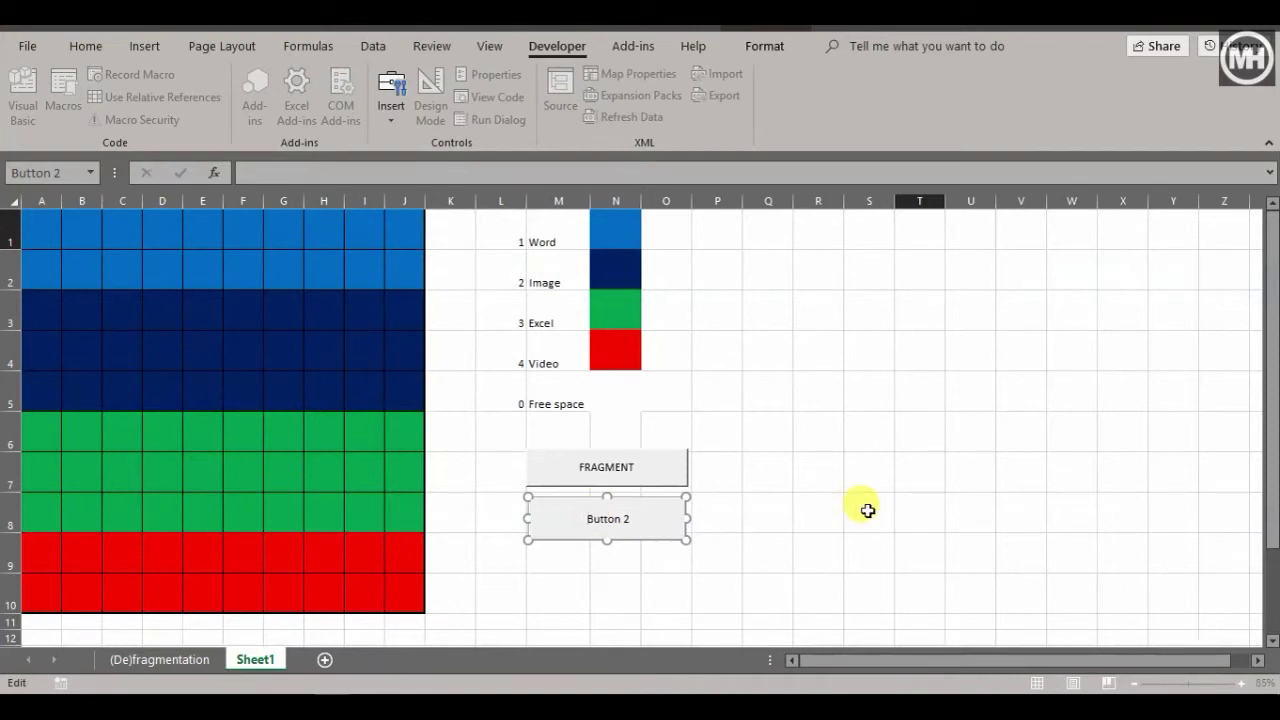
key(shift+Home)
key(BackSpace)
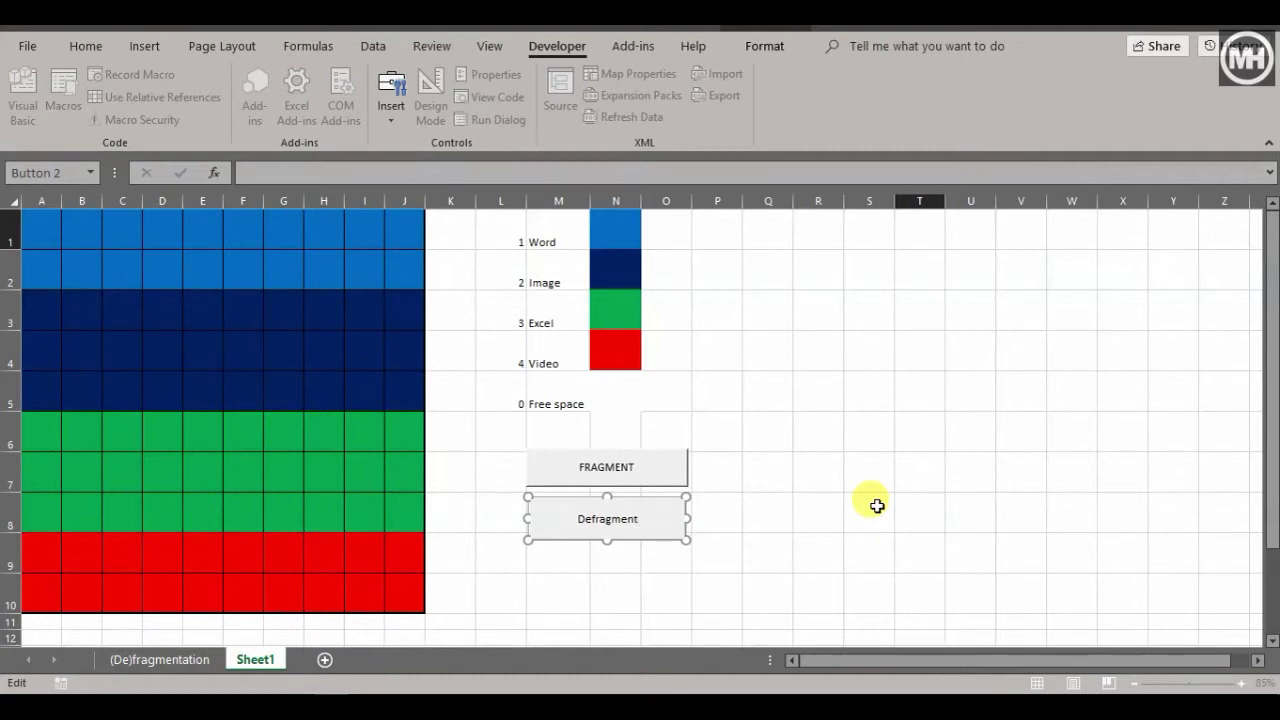
click(877, 500)
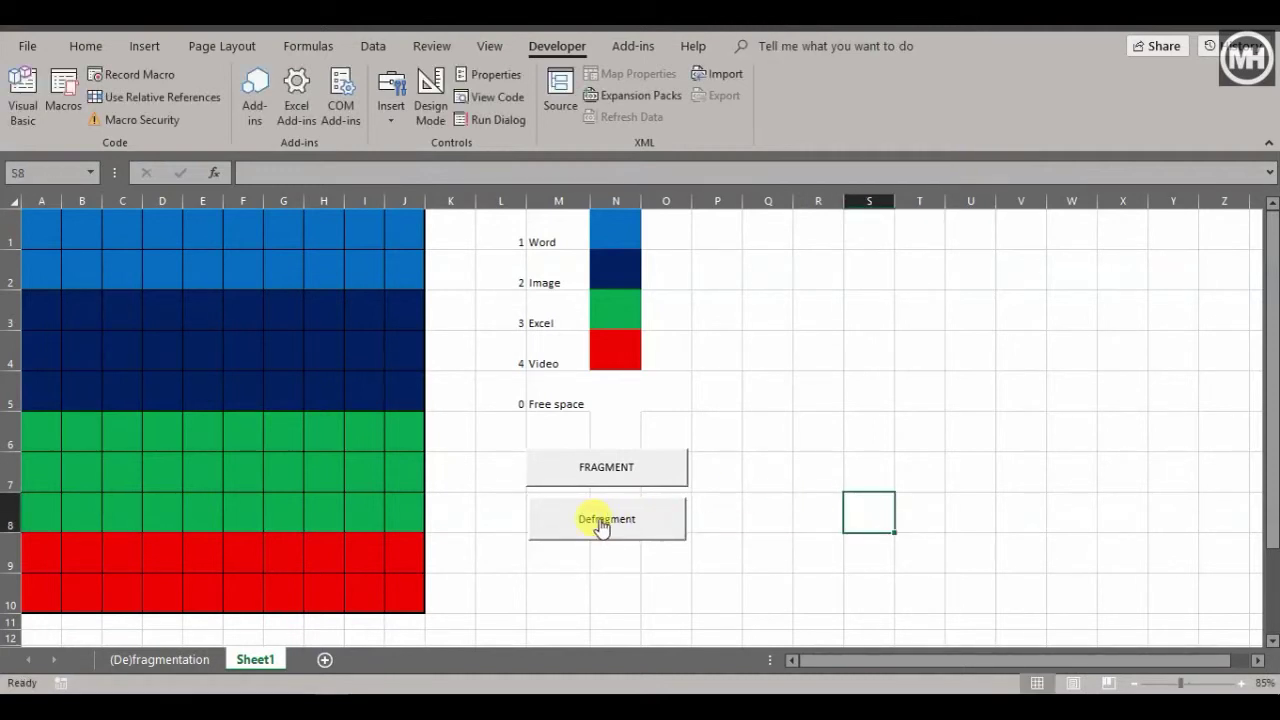
click(558, 524)
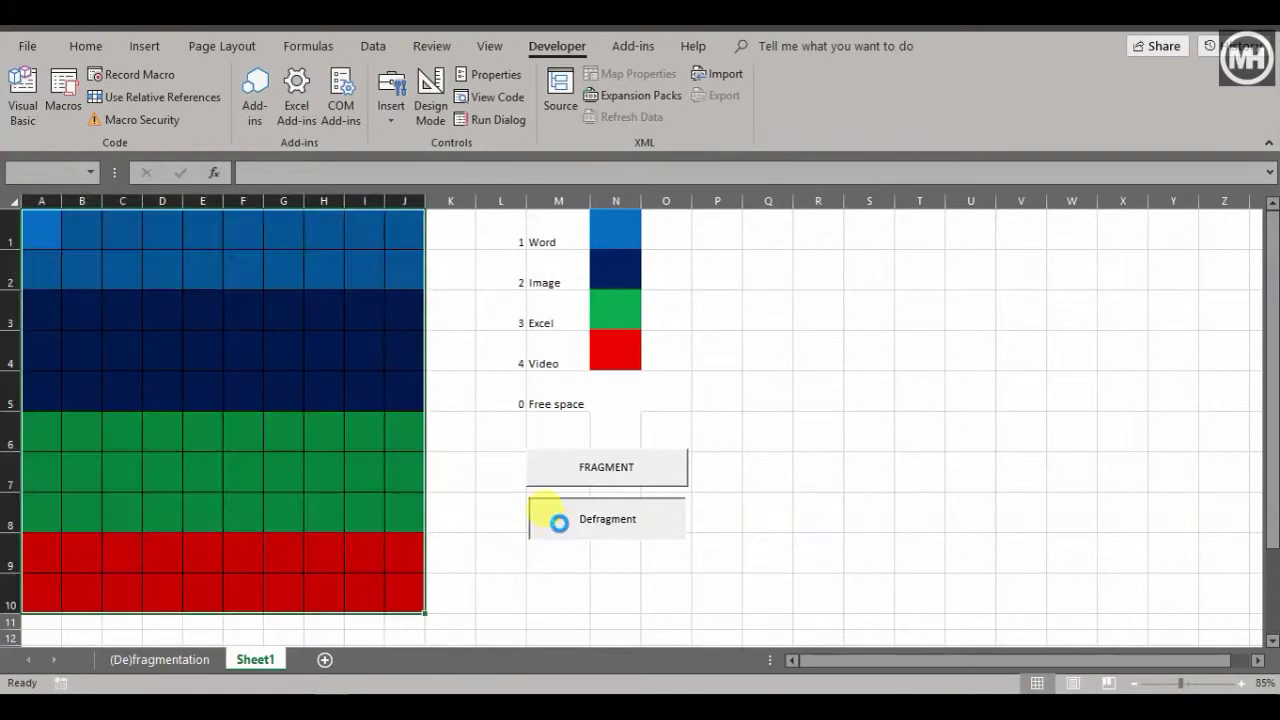
click(571, 467)
click(567, 456)
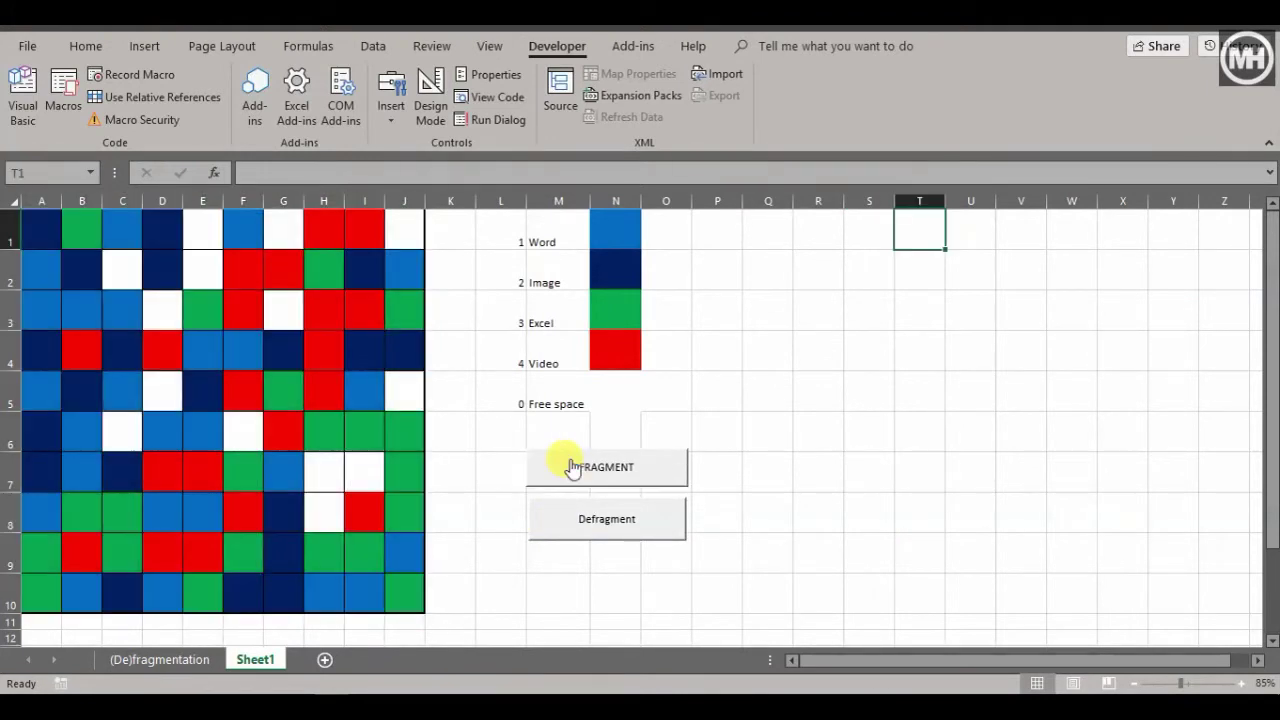
click(571, 467)
click(571, 467)
click(571, 467)
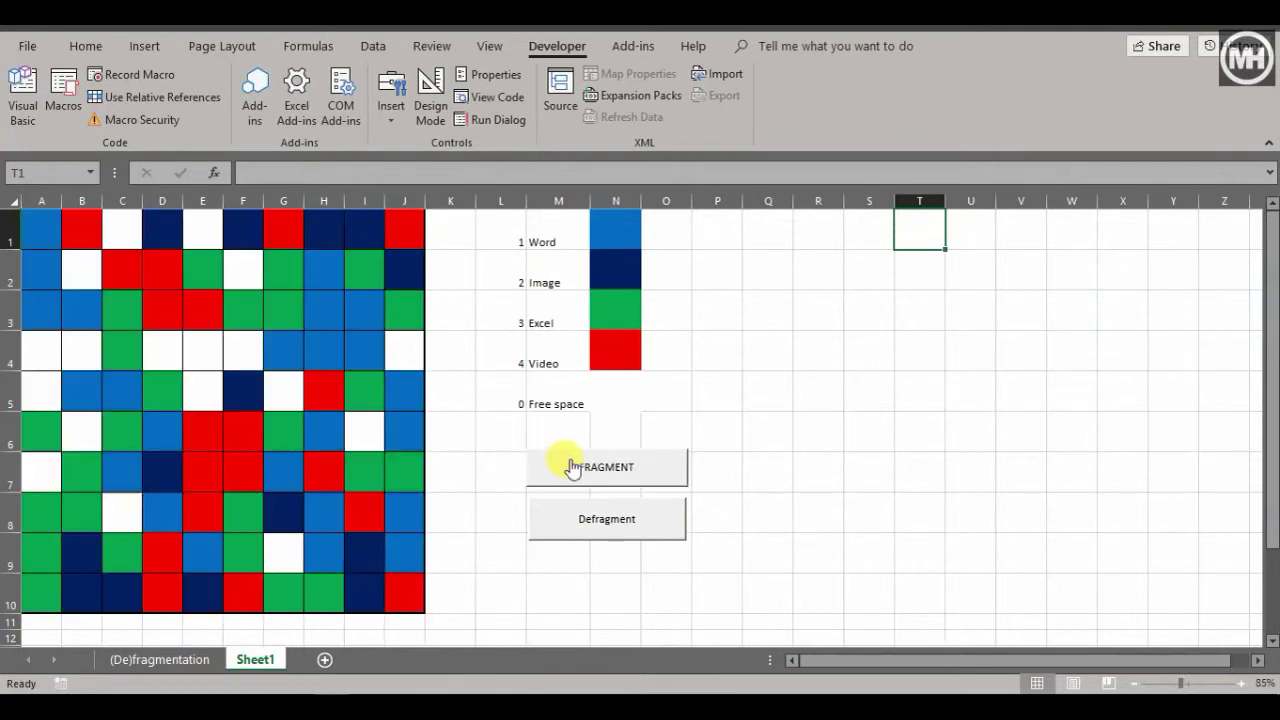
click(581, 532)
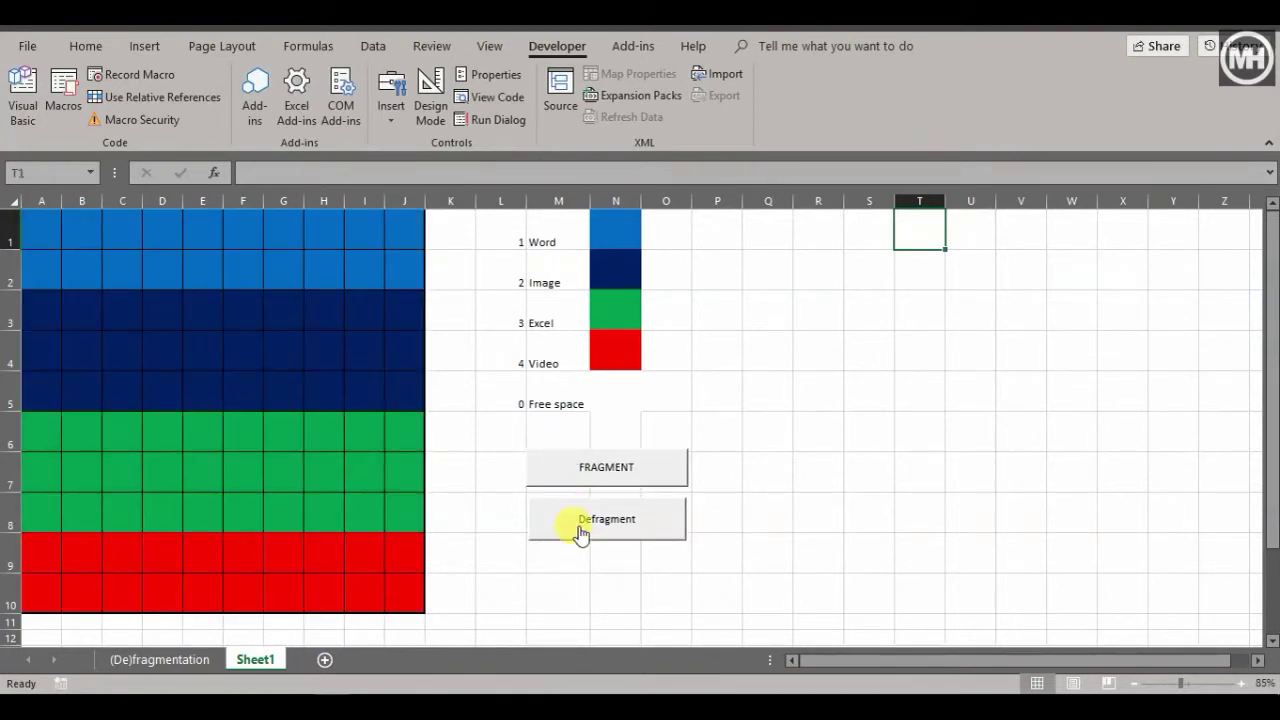
click(594, 465)
click(588, 522)
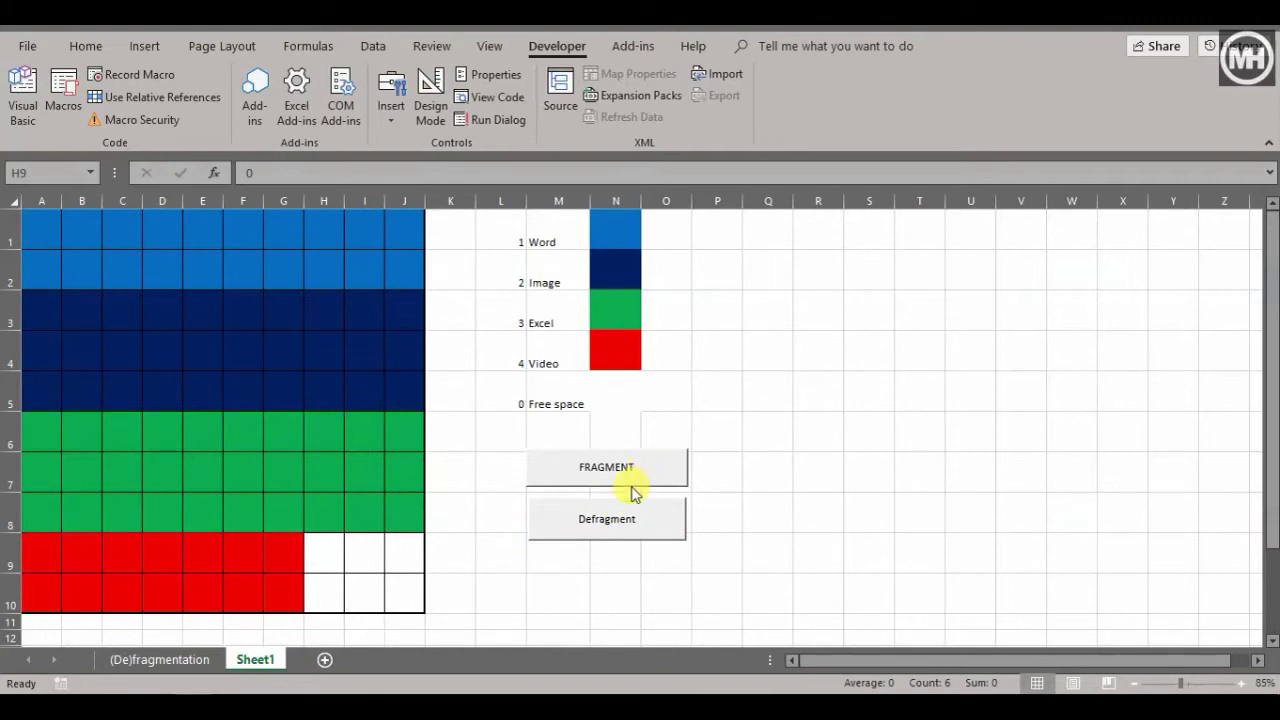
click(609, 527)
click(609, 527)
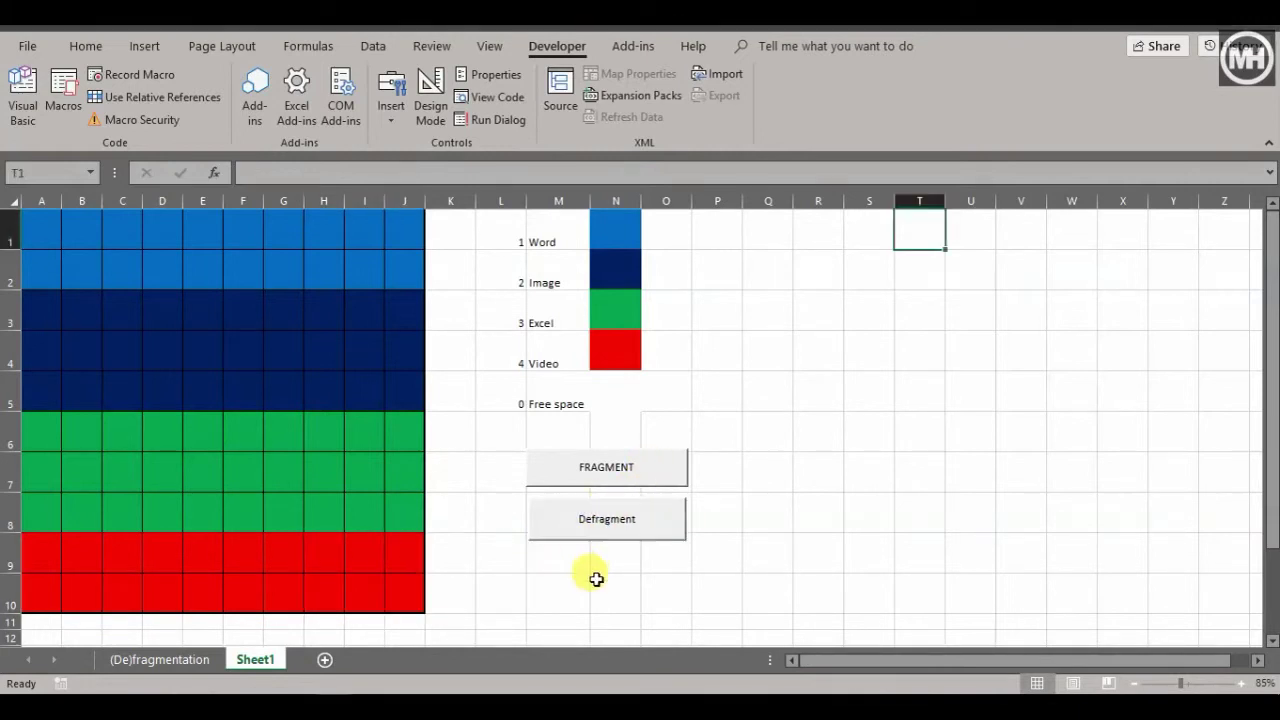
click(600, 517)
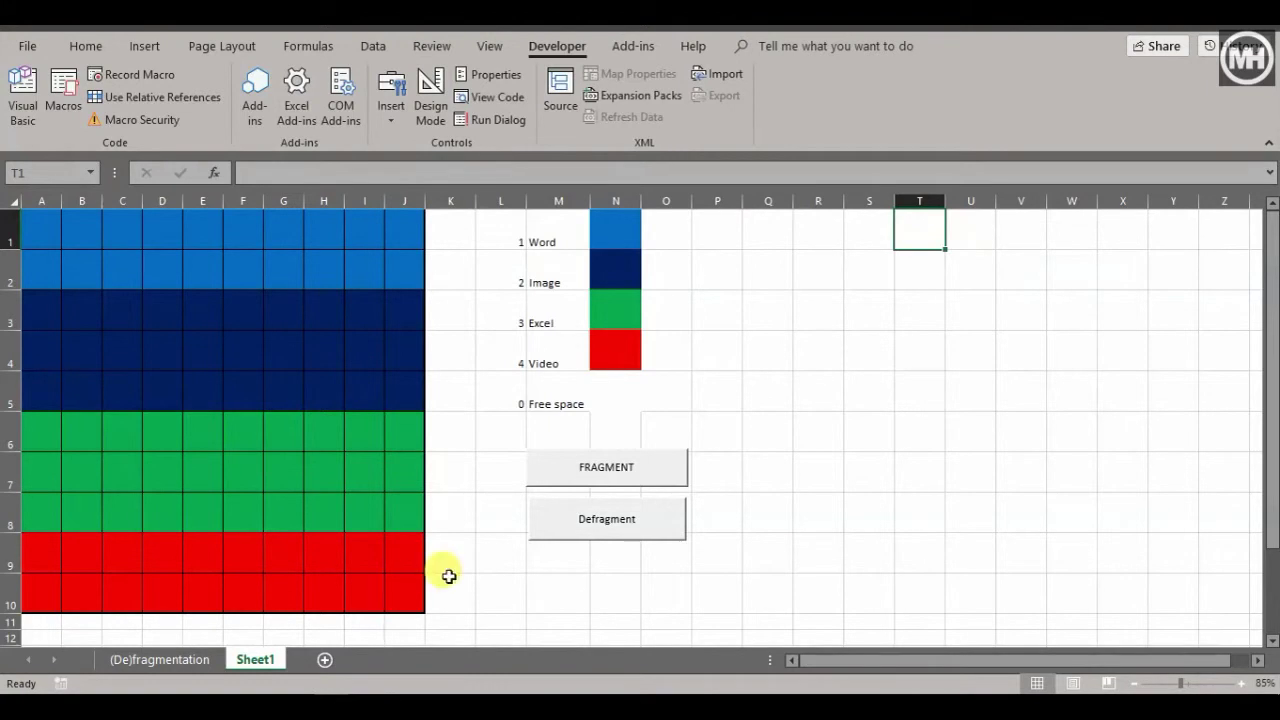
click(560, 522)
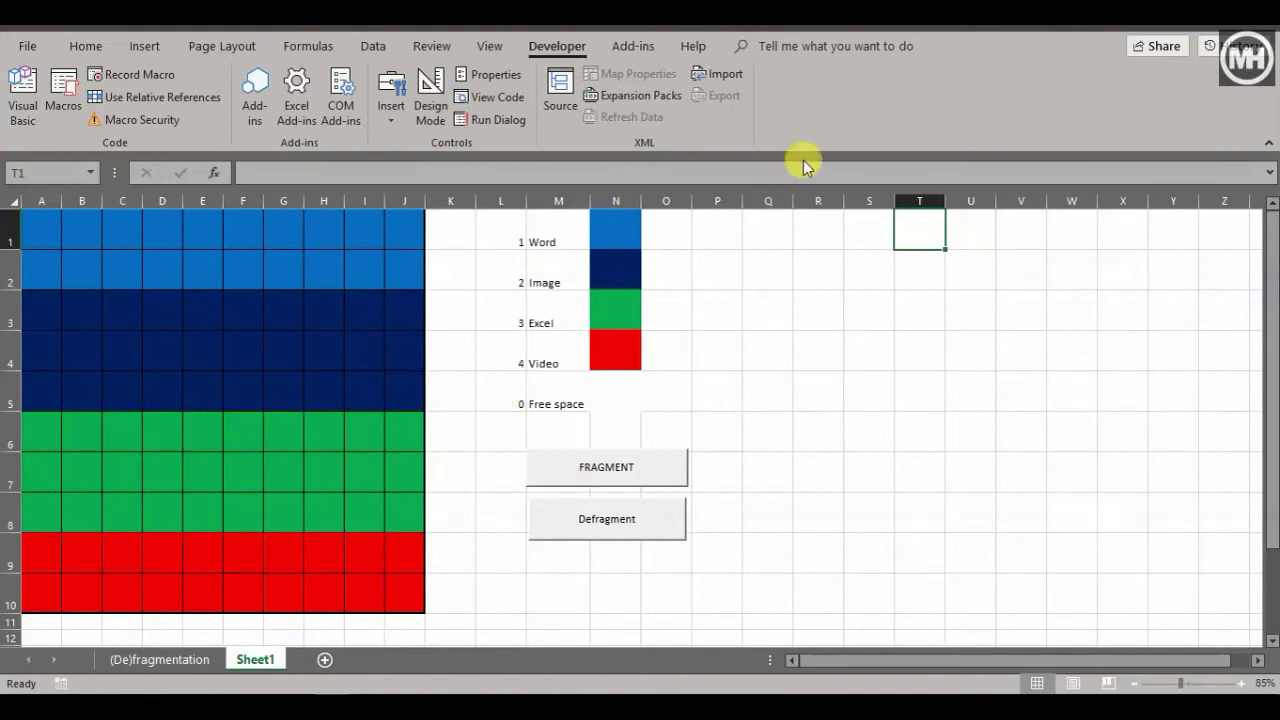
Open Module2 in the VBA editor and locate the Defragment macro.
click(28, 110)
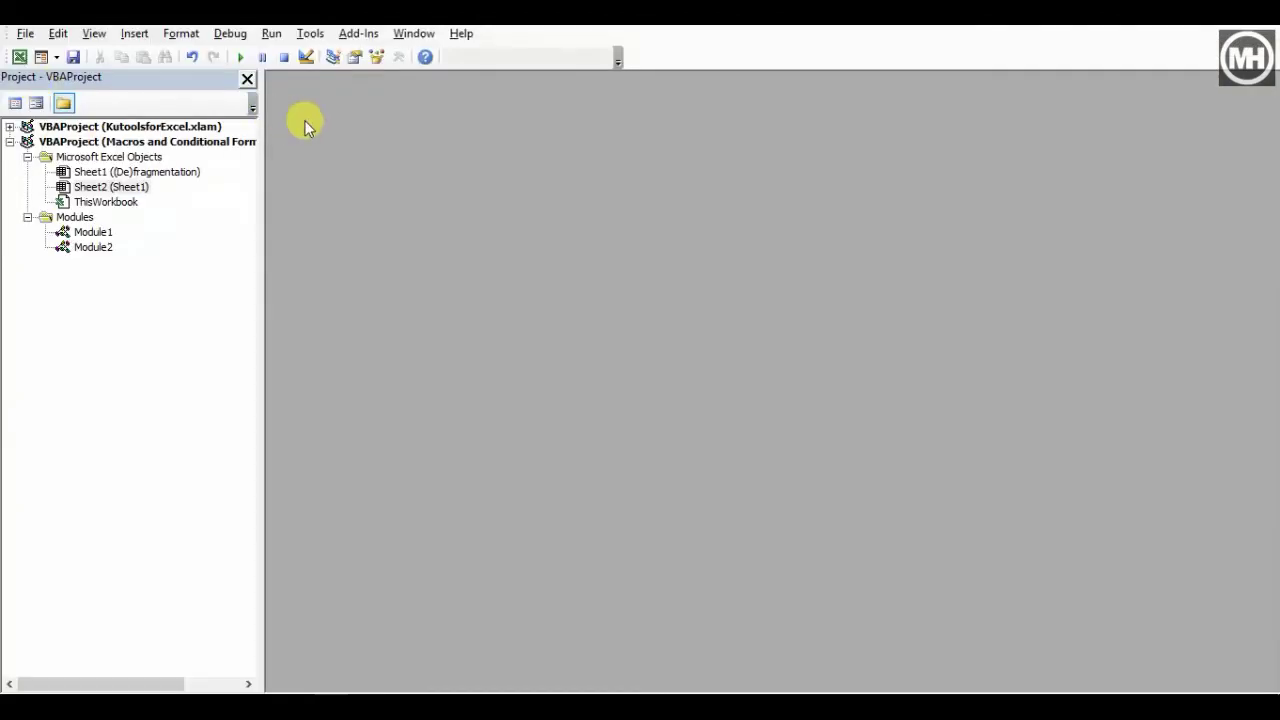
click(95, 247)
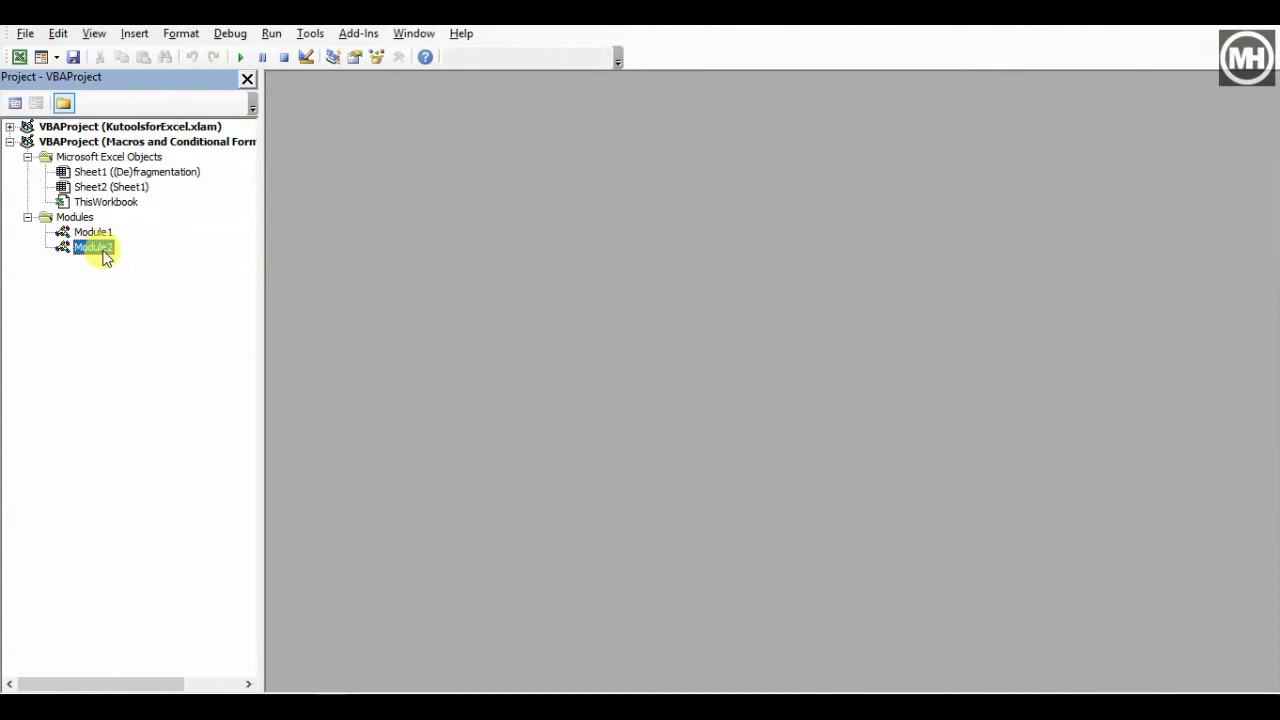
double_click(104, 252)
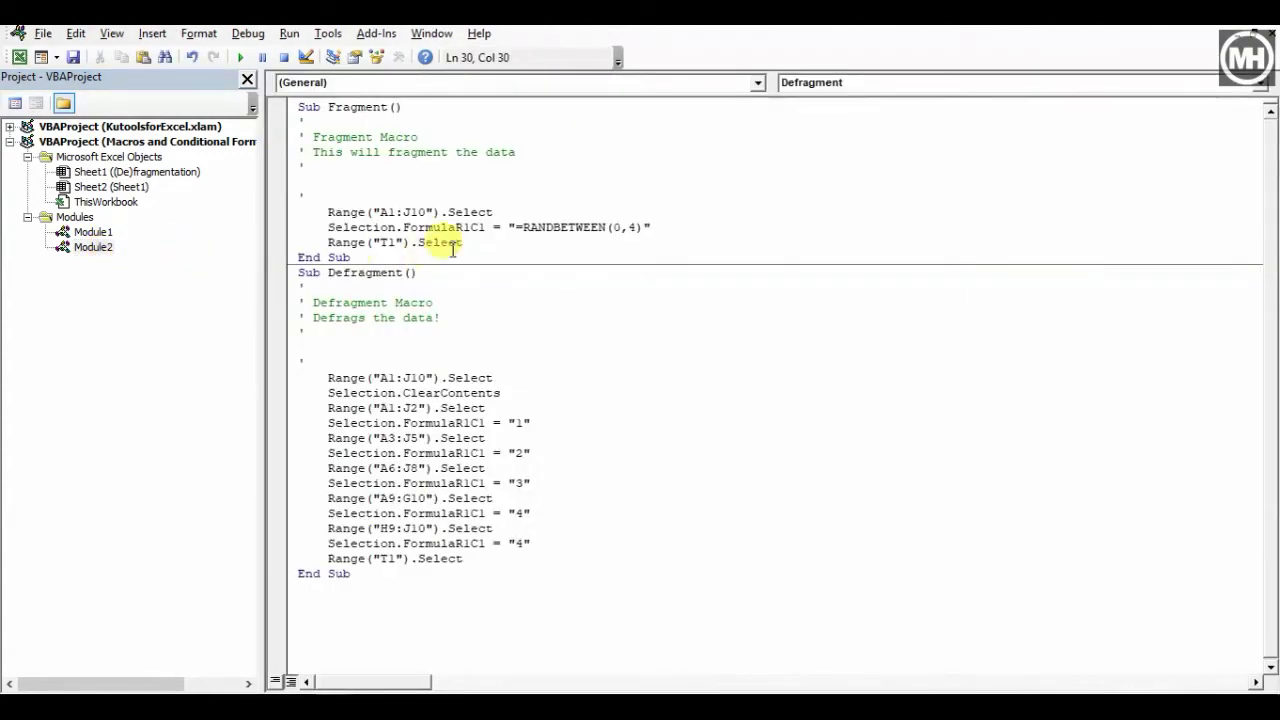
click(355, 106)
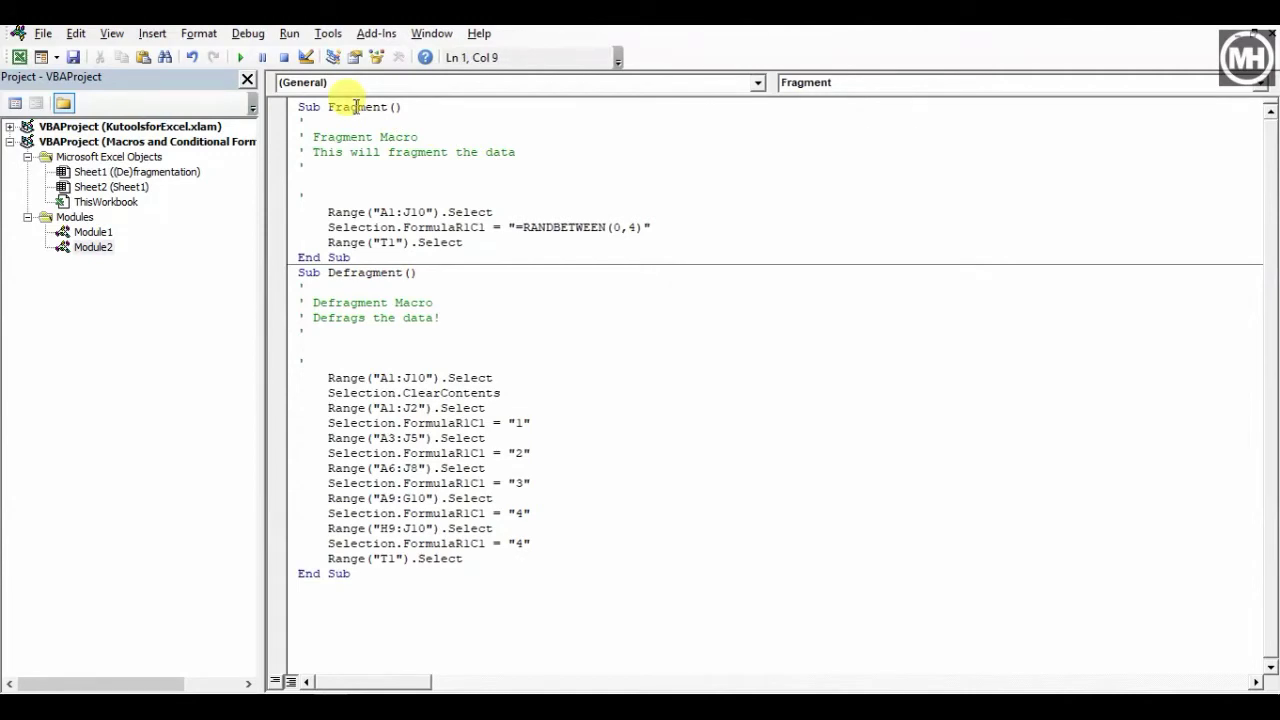
click(366, 272)
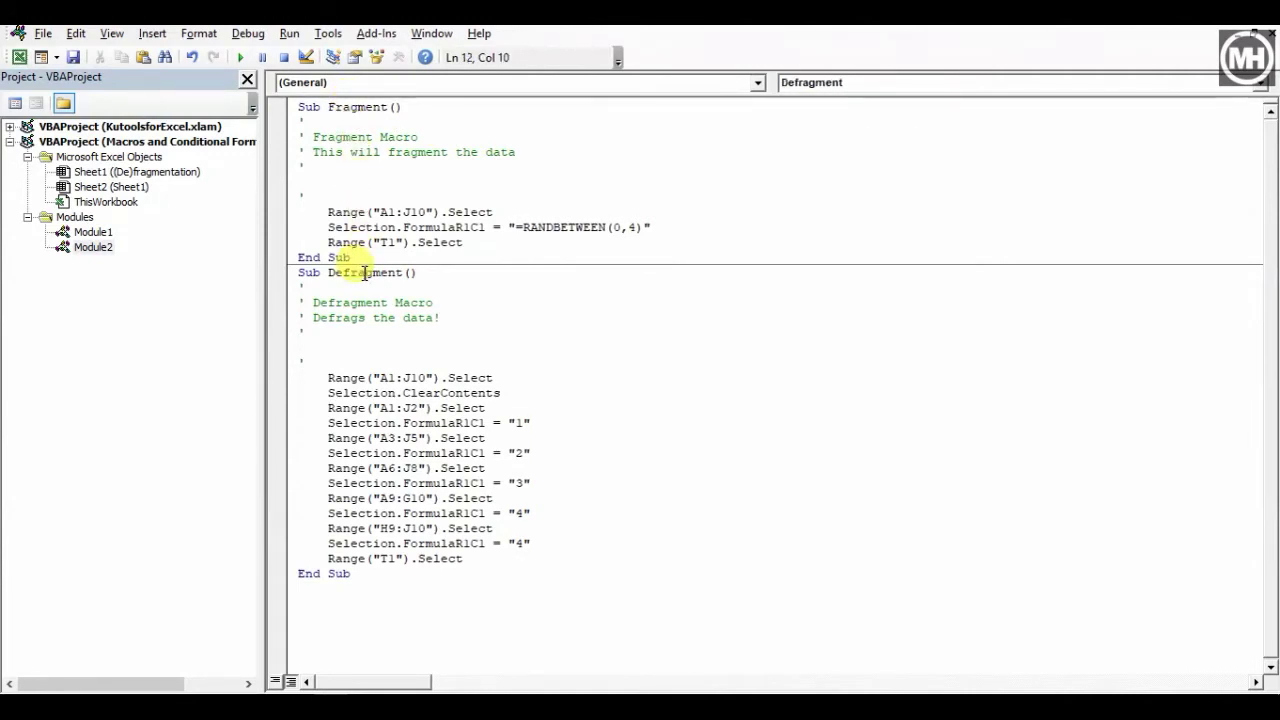
drag(329, 272, 408, 277)
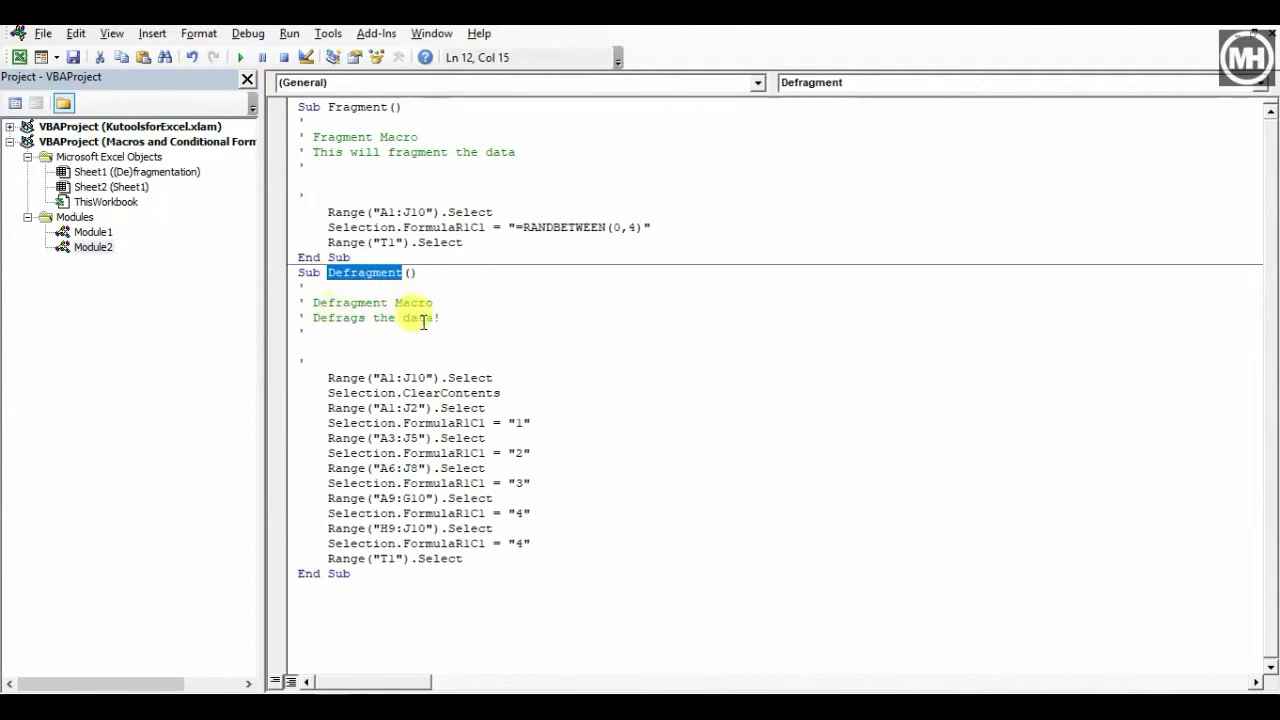
Change the H9:J10 fill value from 4 to 0 and close the code window.
click(458, 378)
click(430, 427)
click(521, 423)
click(520, 452)
click(521, 483)
click(521, 513)
click(521, 543)
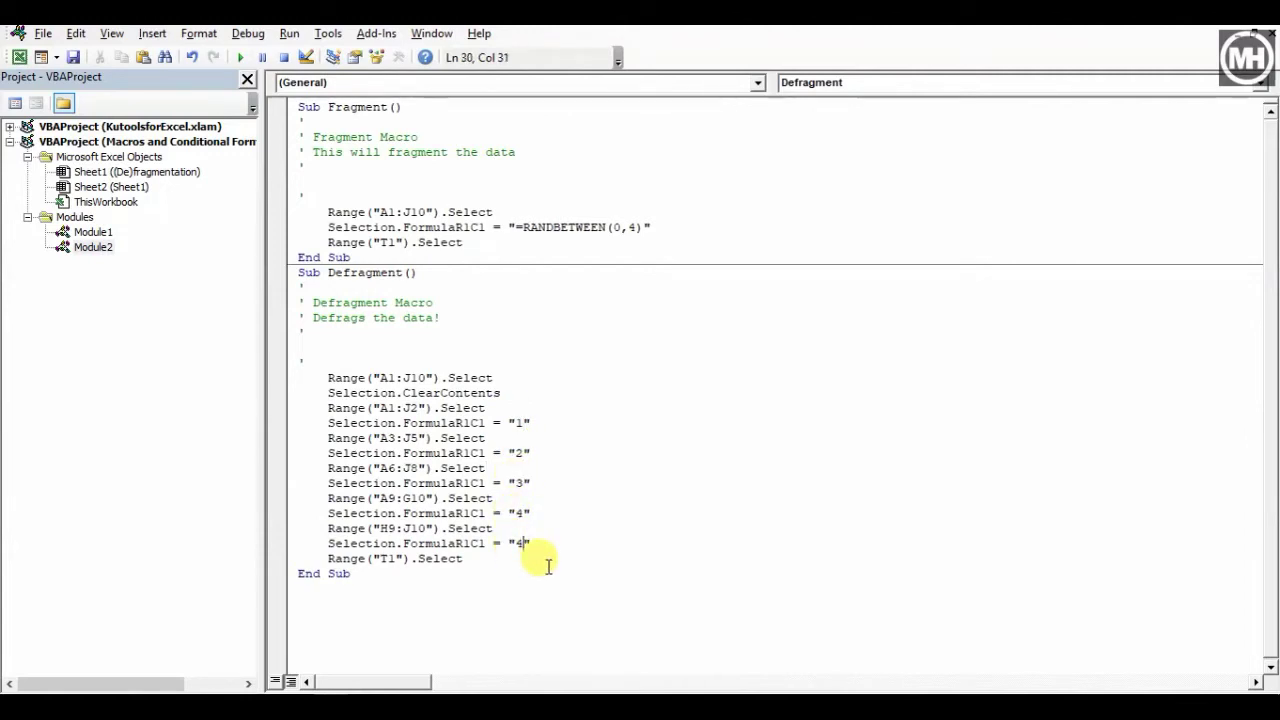
key(BackSpace)
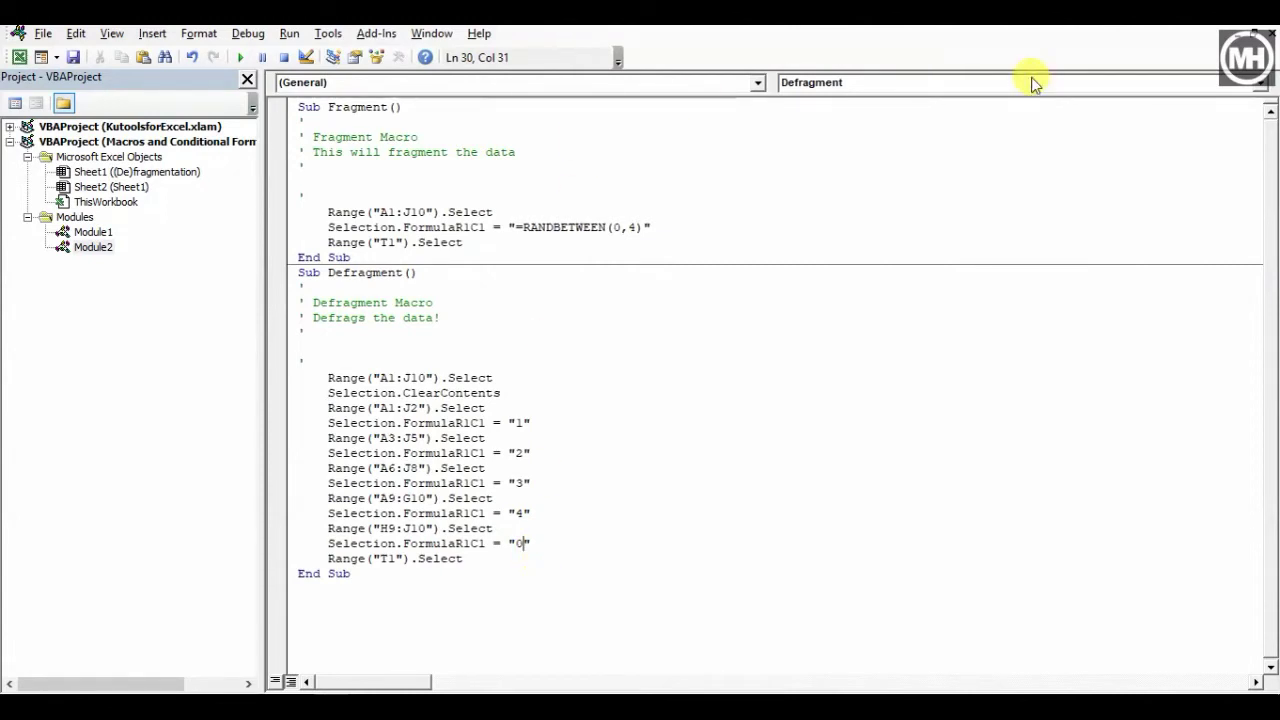
click(1262, 32)
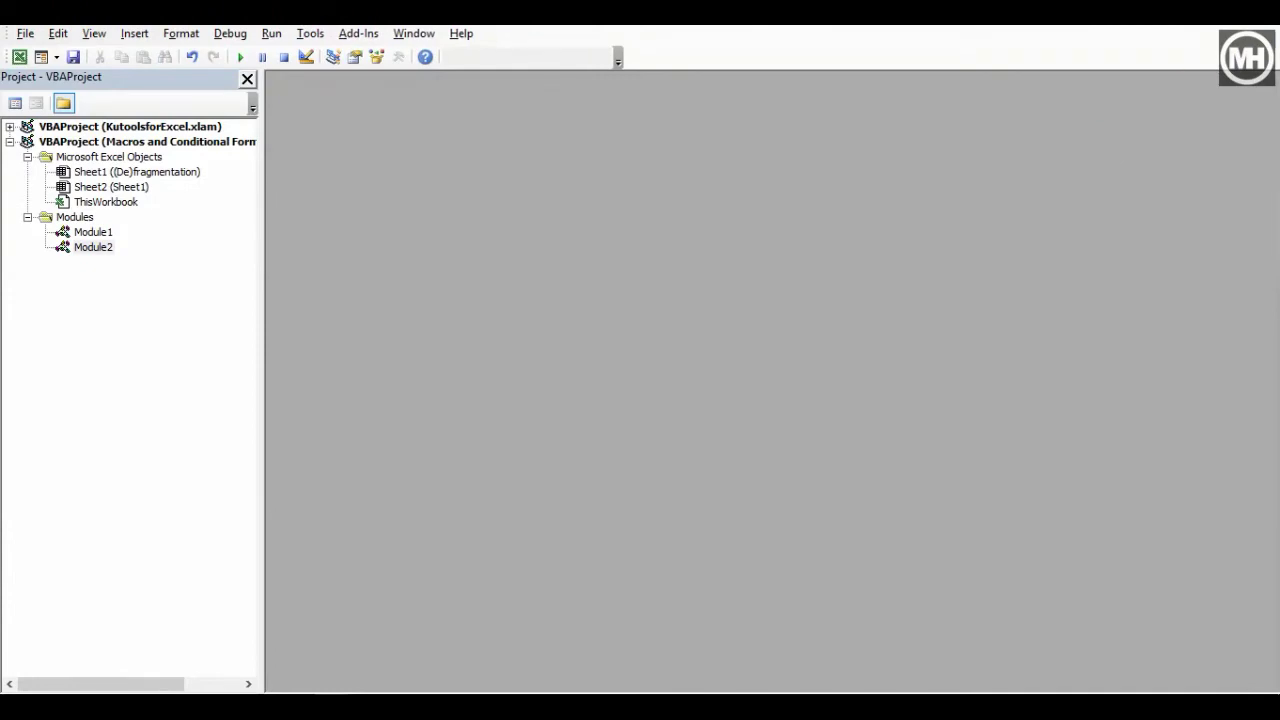
Back in Excel, run Defragment, then FRAGMENT and Defragment again to check H9:J10 stays white.
key(alt+F11)
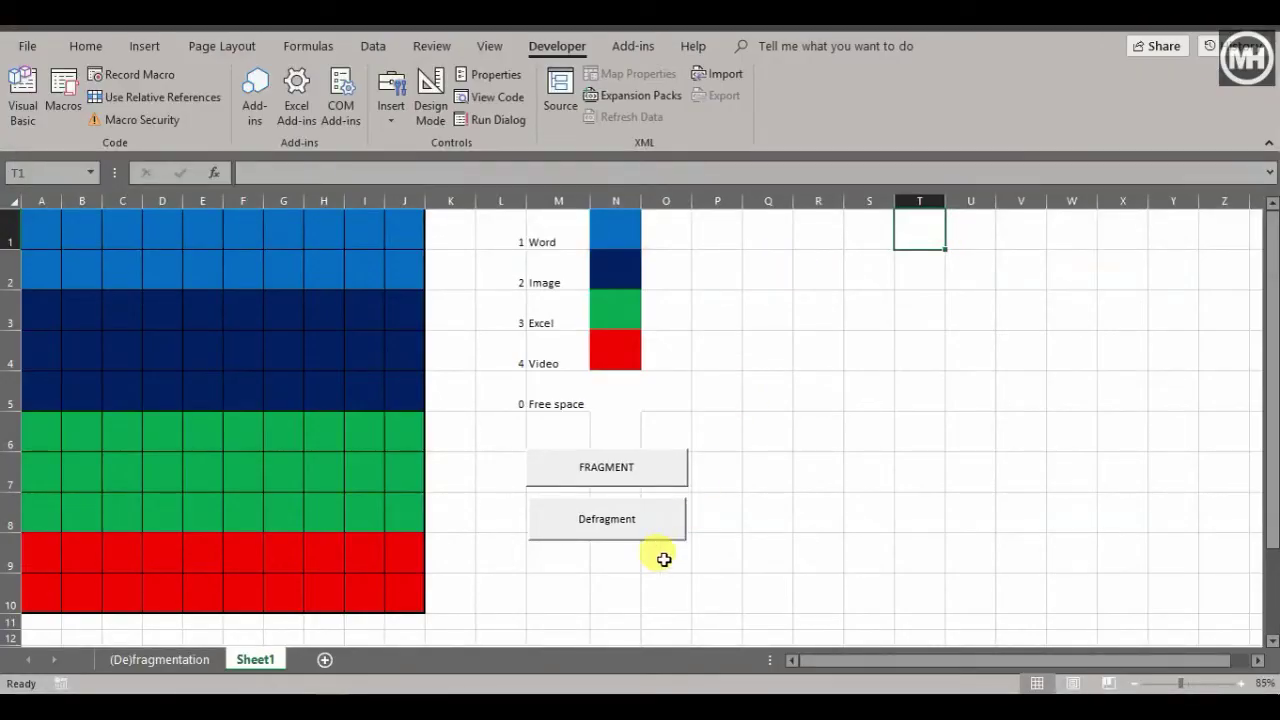
click(613, 533)
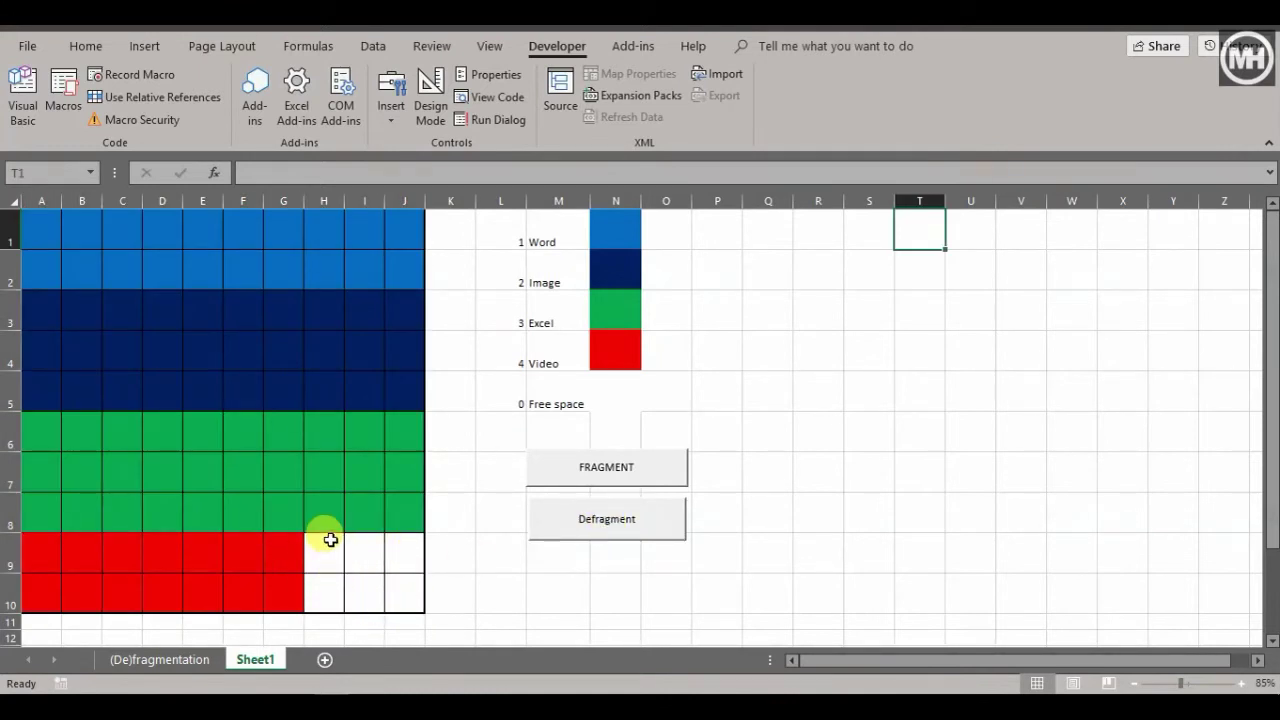
click(582, 480)
click(590, 522)
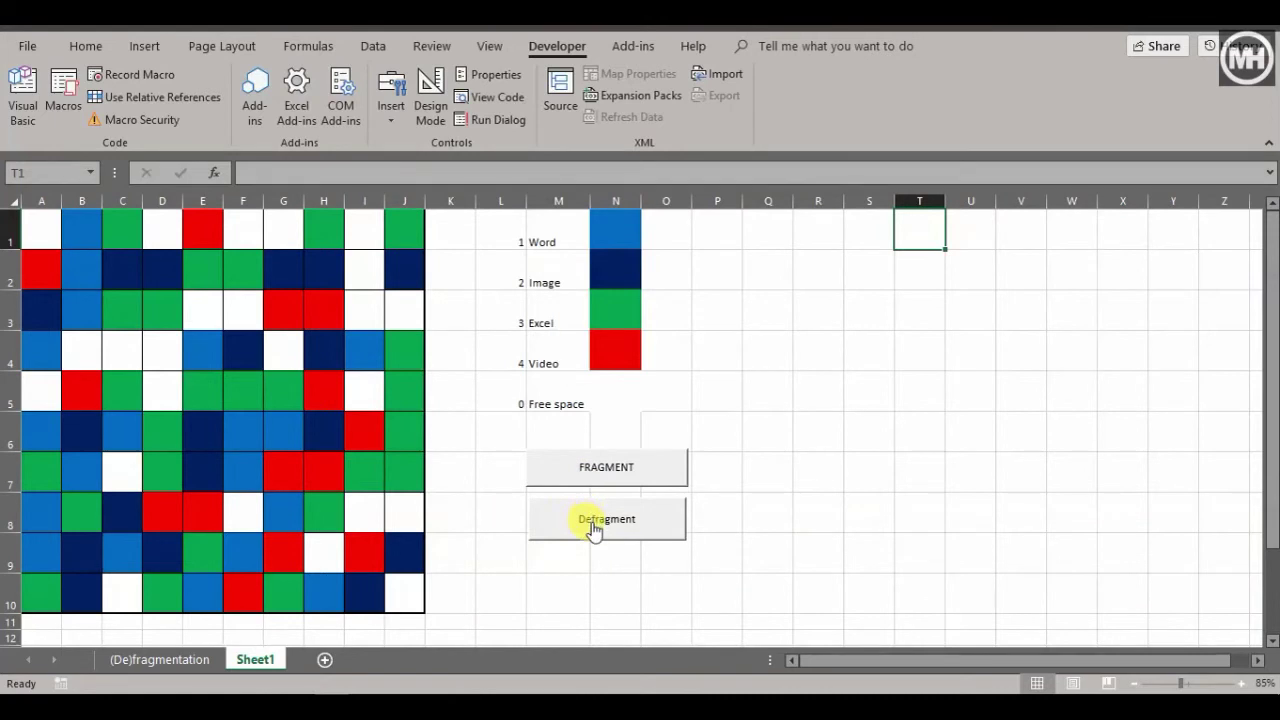